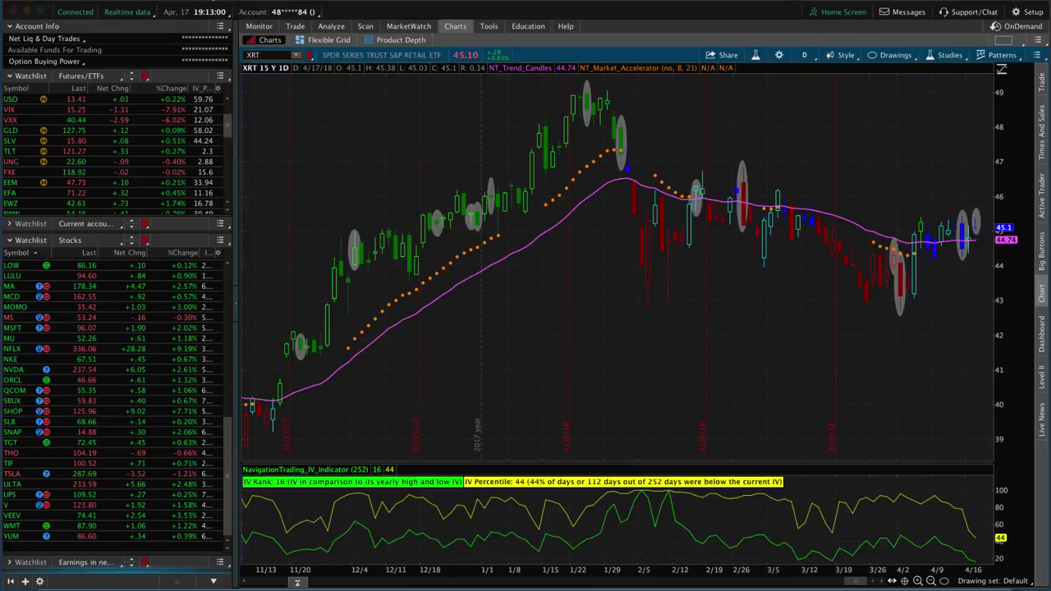
Step: Bring up the XRT short strangle log in Chrome and scroll to the closed trade
key("alt+Tab")
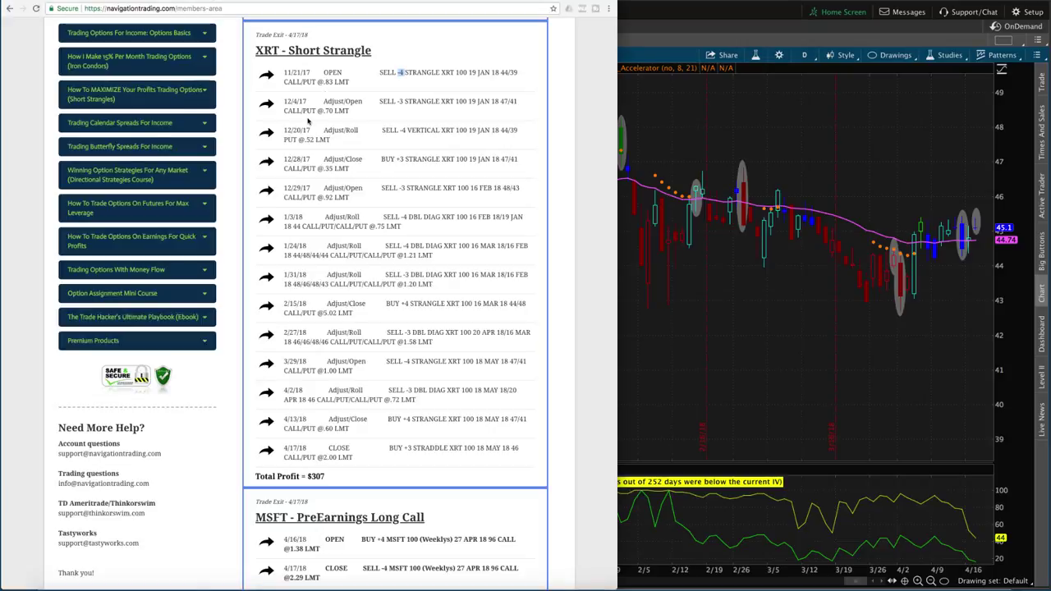
scroll(152, 84, "up", 3)
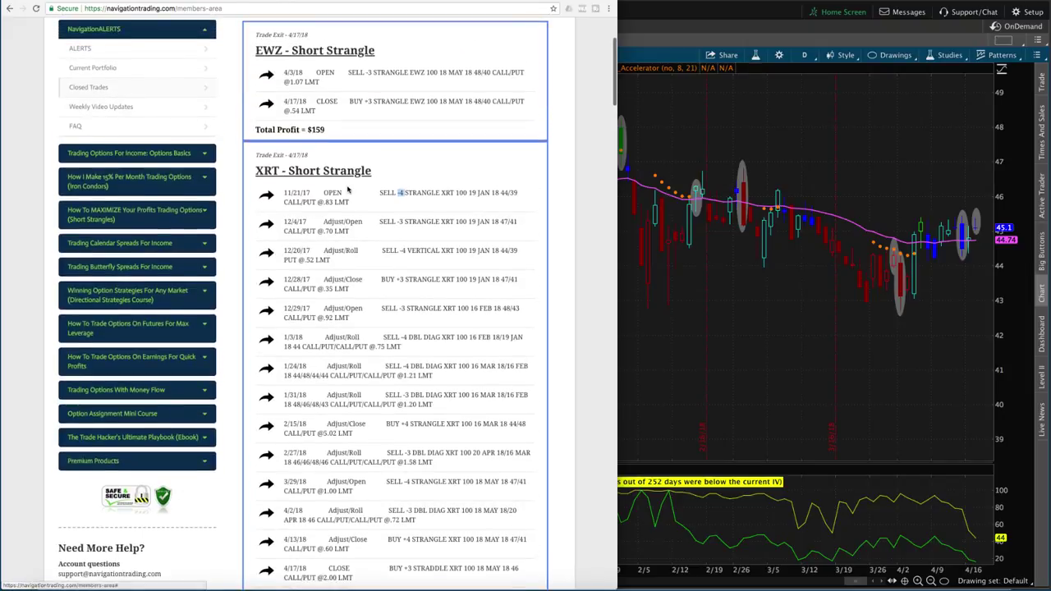
scroll(164, 96, "down", 2)
scroll(350, 182, "down", 1)
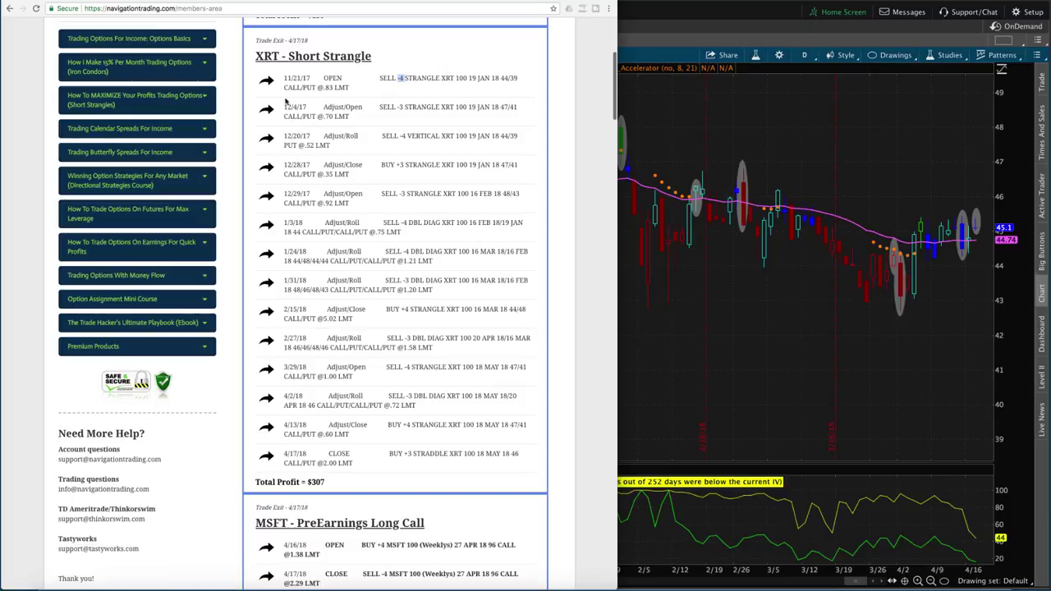
Step: Highlight the 11/21/17 opening date and the 4/17/18 closing date in the XRT log
left_click(378, 133)
left_click_drag(284, 78, 310, 78)
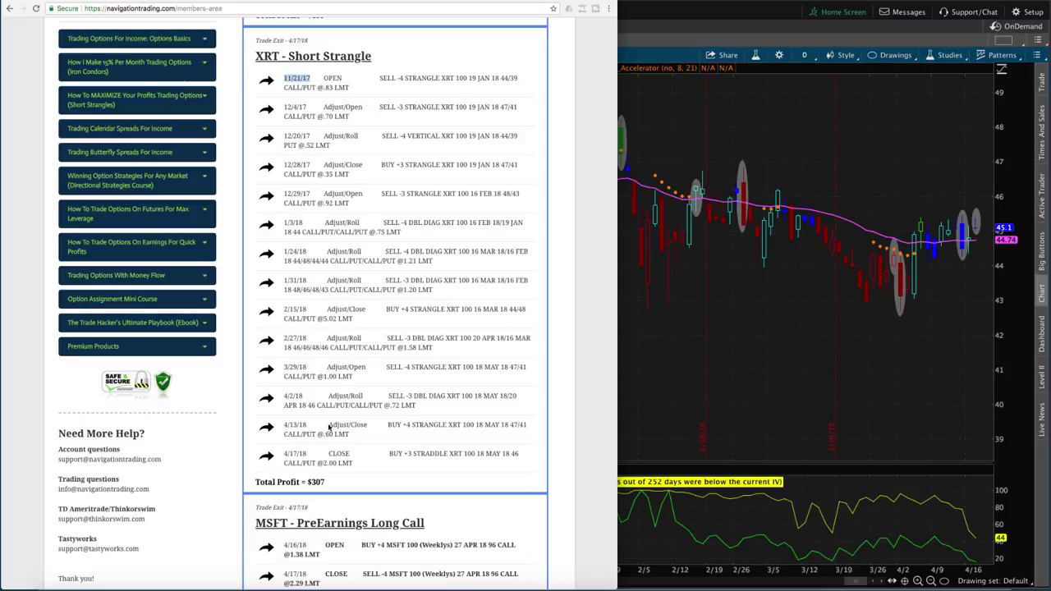
left_click_drag(283, 453, 256, 481)
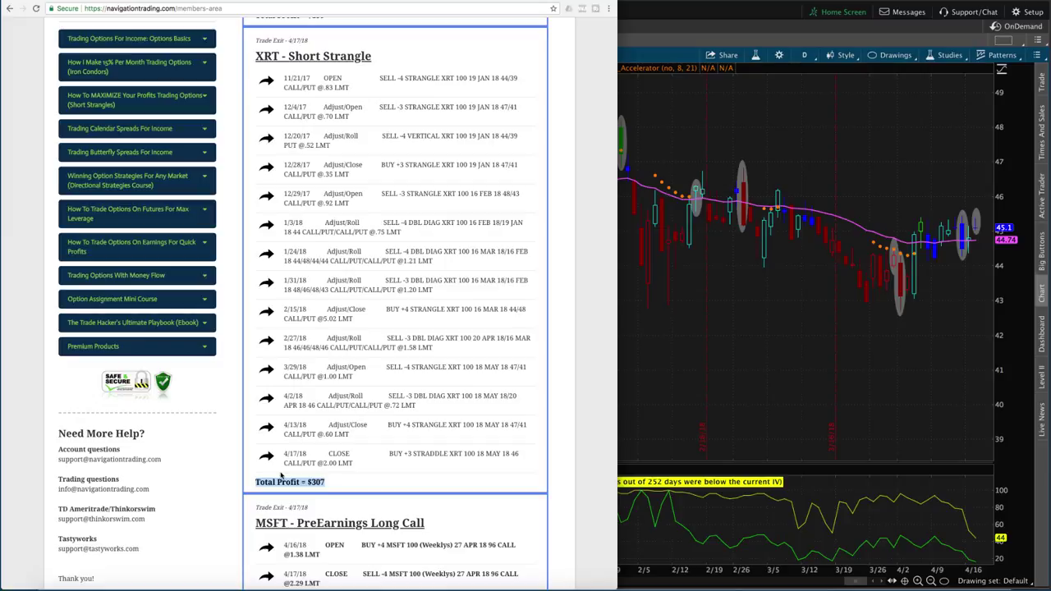
left_click(332, 463)
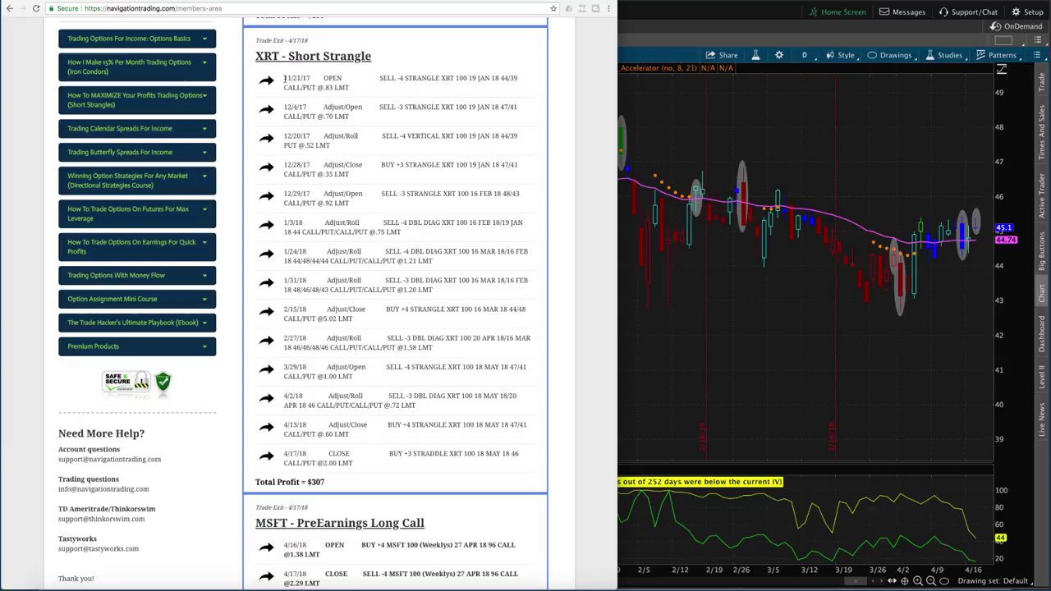
Step: Check XRT's price at the December and January adjustments, then return to the trade log
left_click(664, 12)
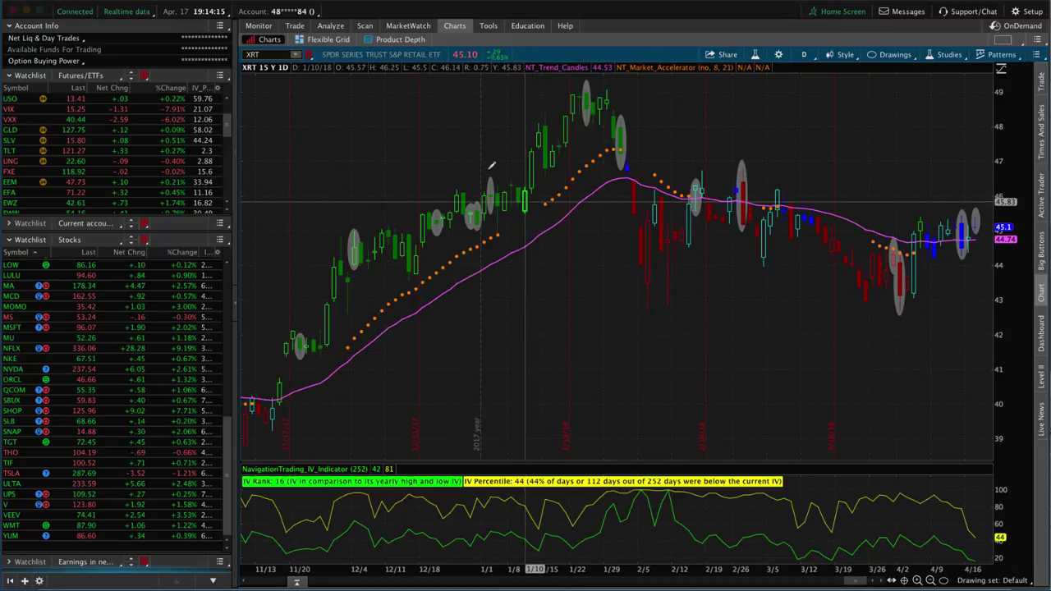
key("super+Tab")
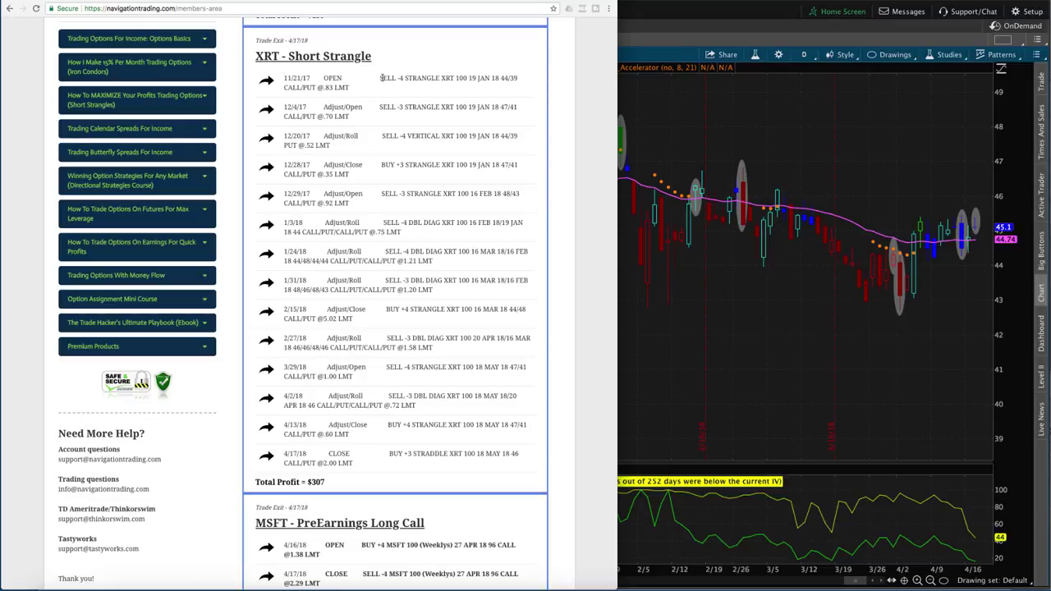
Step: Highlight the opening SELL -4 STRANGLE order and the 12/4/17 SELL -3 STRANGLE order
left_click_drag(379, 78, 439, 78)
left_click_drag(381, 106, 441, 107)
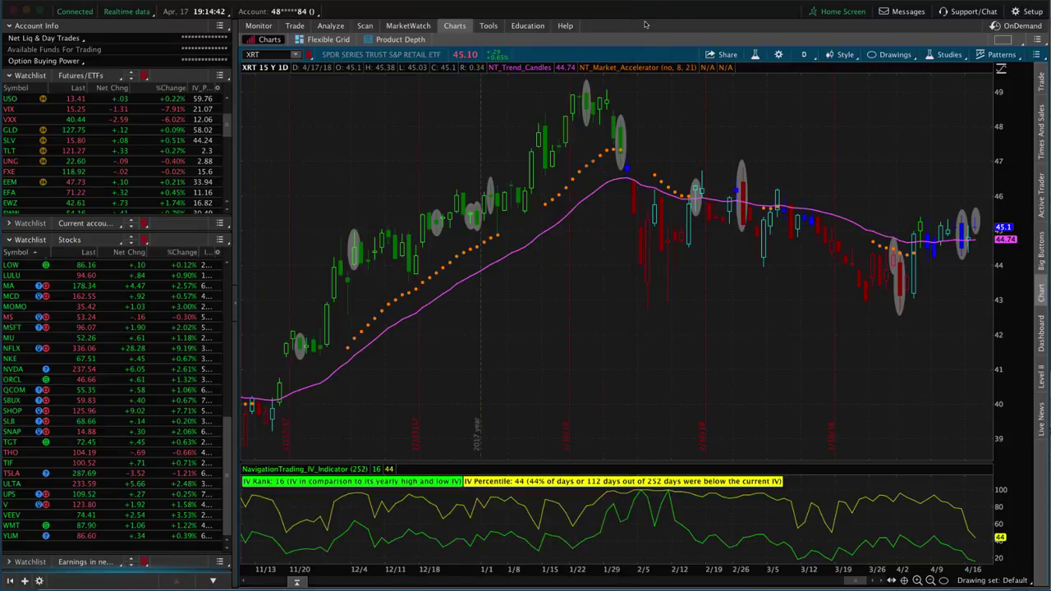
Step: Read the oval trade-marker details on the XRT chart, then return to the trade log
left_click(647, 24)
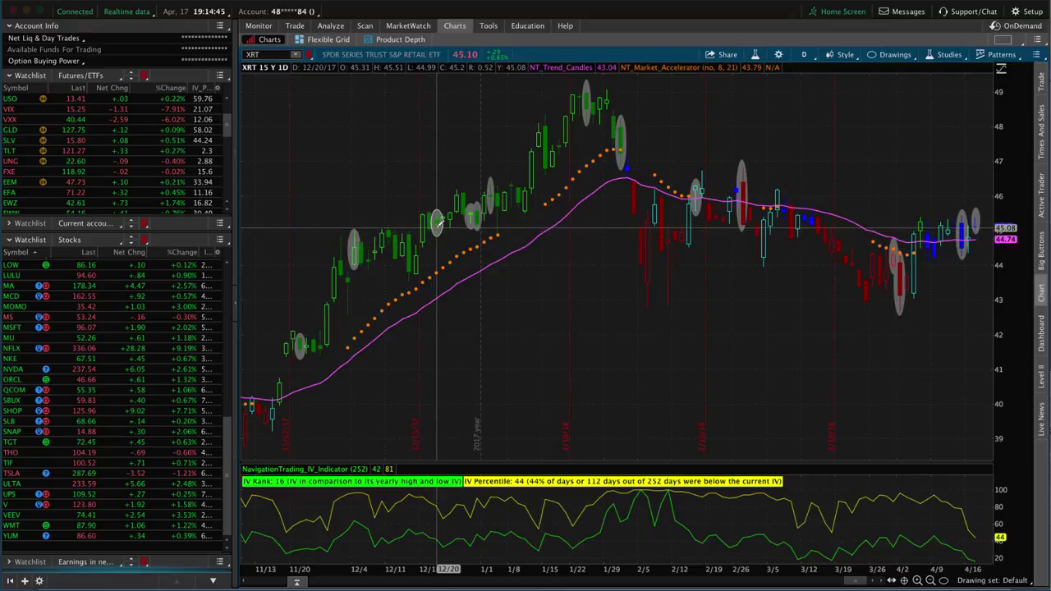
mouse_move(437, 220)
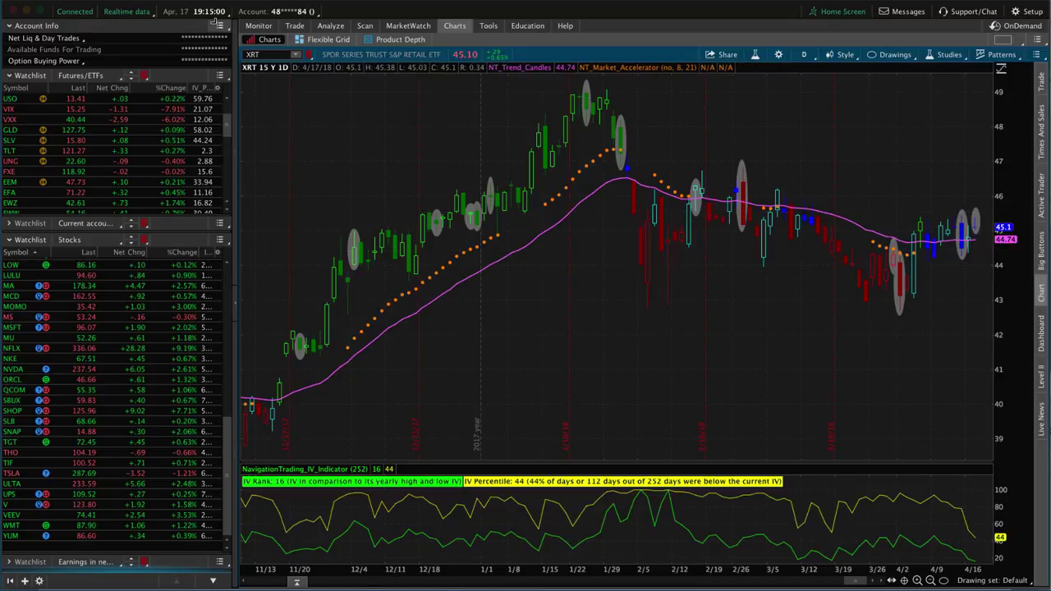
key("super+Tab")
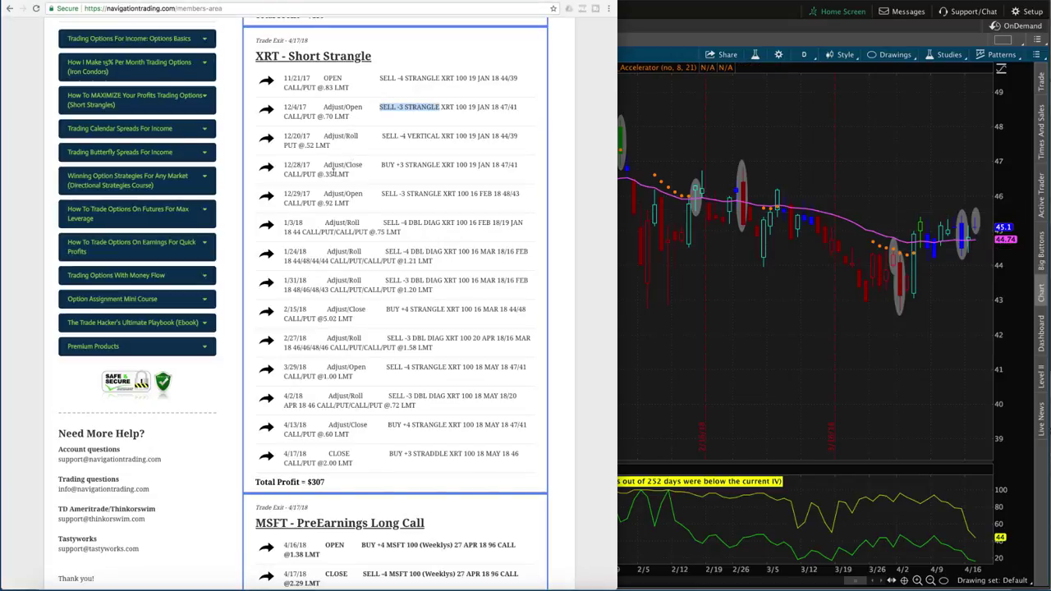
left_click_drag(379, 166, 454, 165)
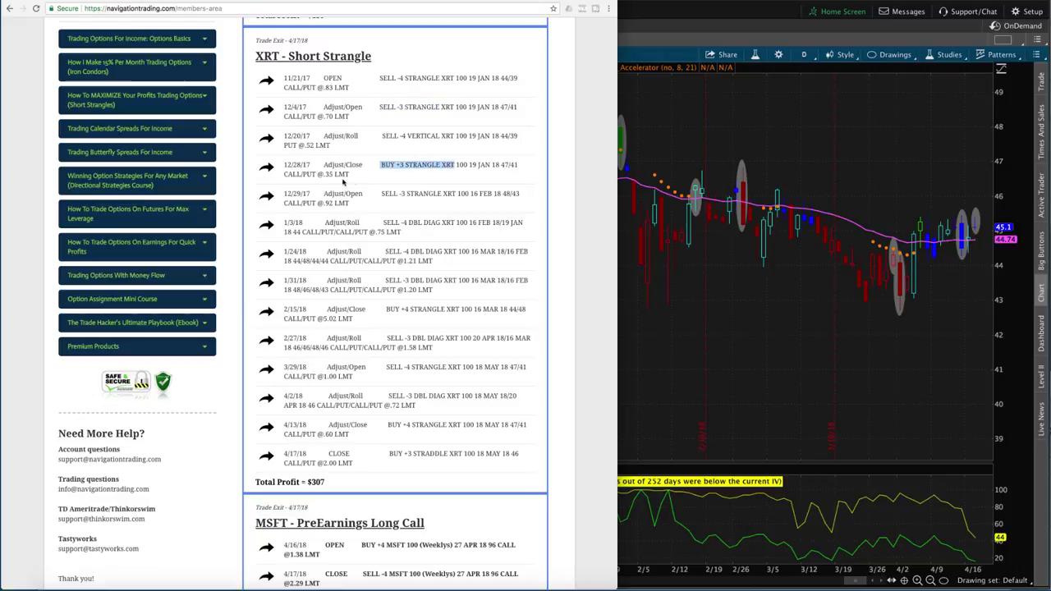
left_click_drag(318, 115, 337, 117)
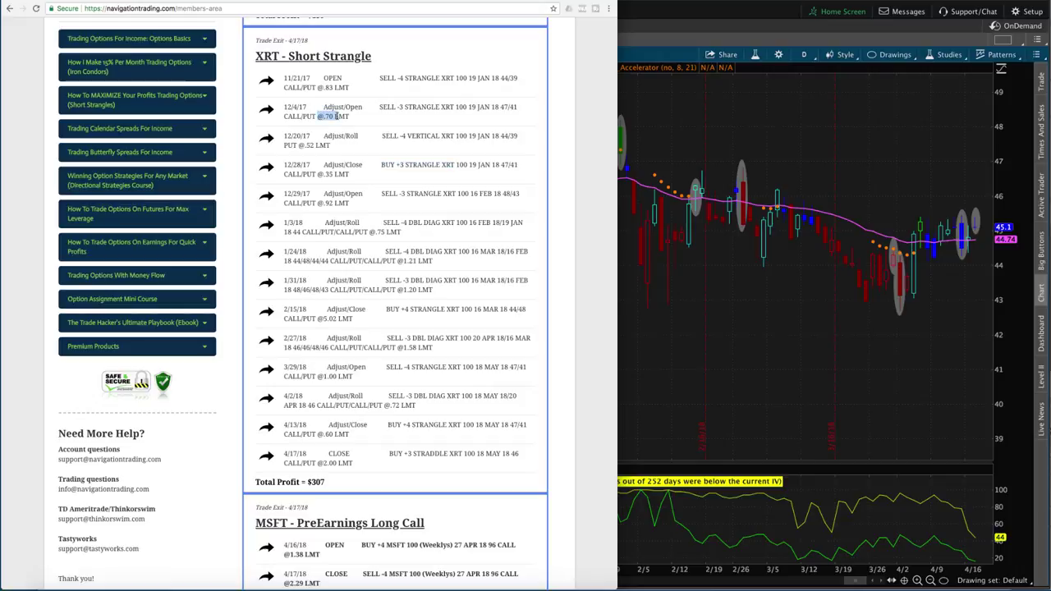
left_click_drag(318, 173, 343, 174)
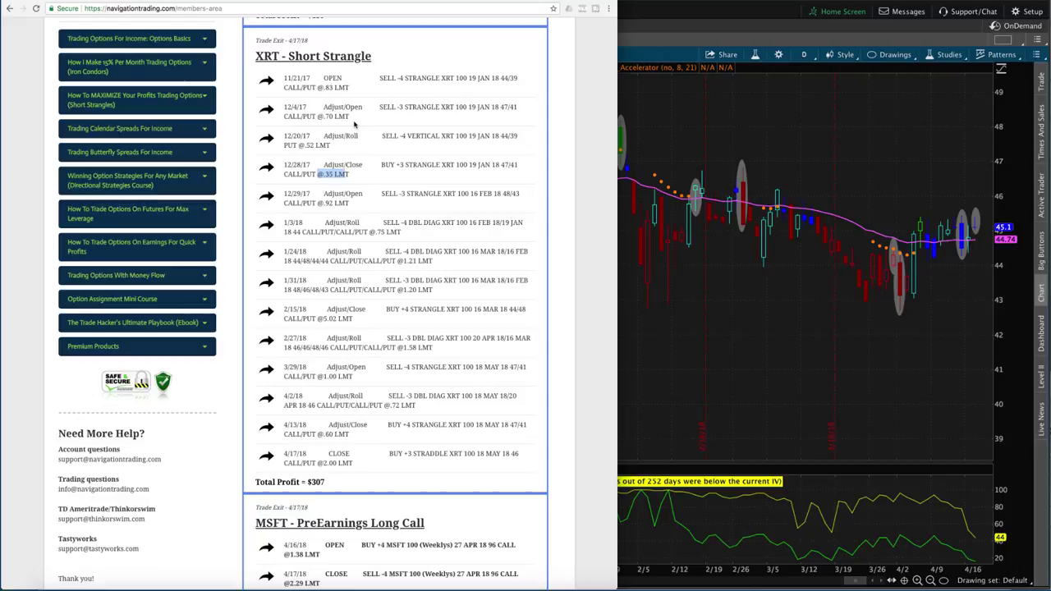
left_click(329, 196)
left_click_drag(380, 193, 444, 193)
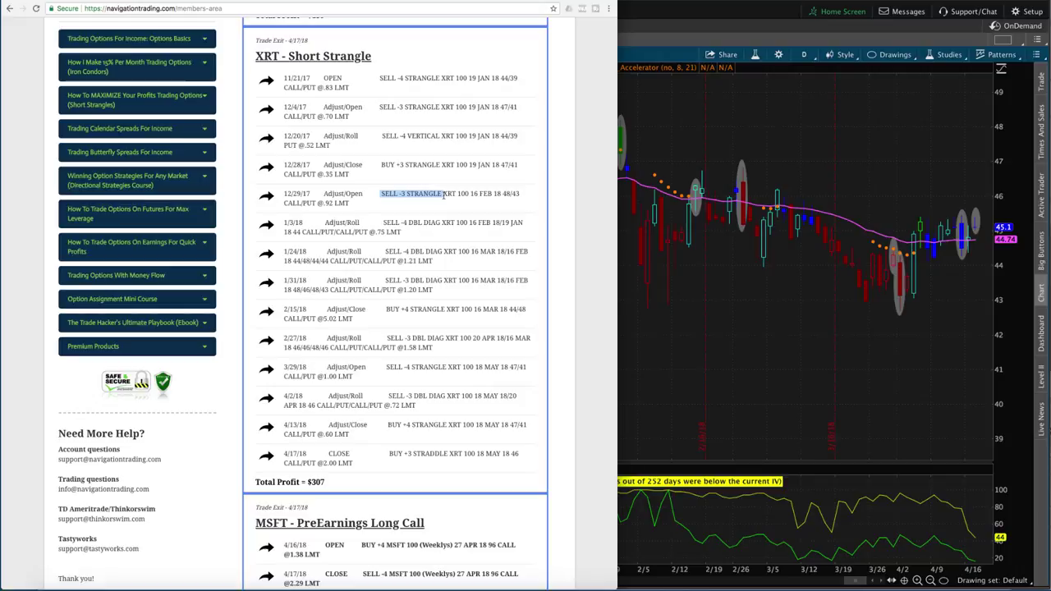
scroll(444, 194, "down", 2)
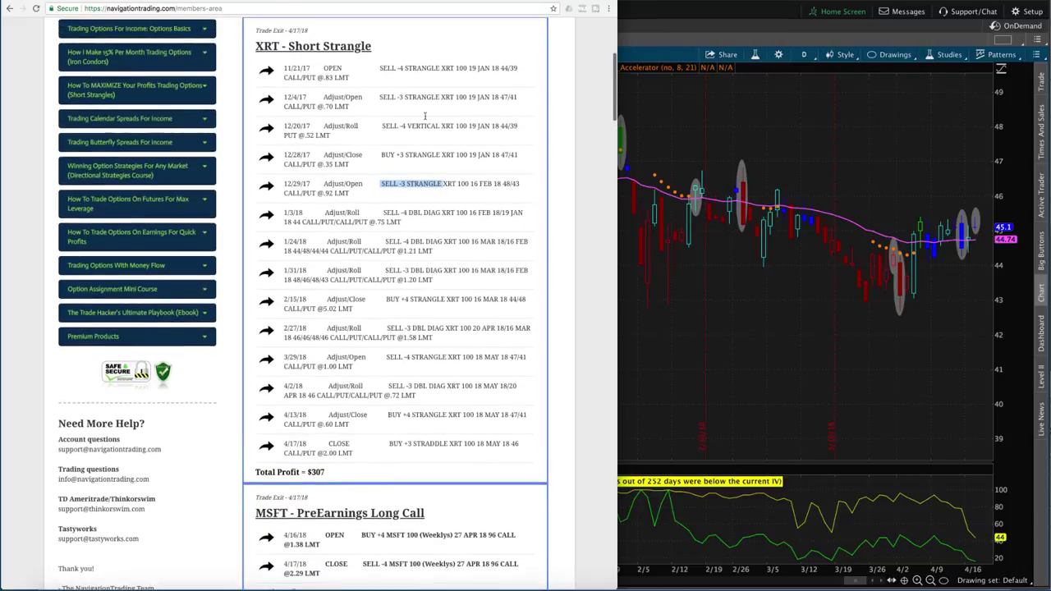
left_click_drag(379, 69, 441, 70)
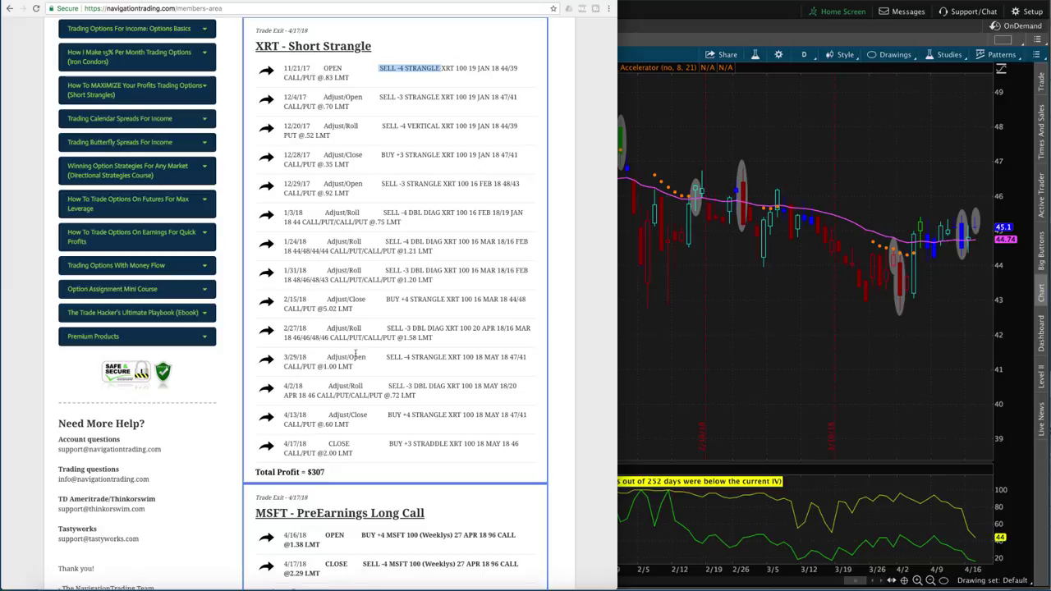
left_click_drag(329, 474, 254, 474)
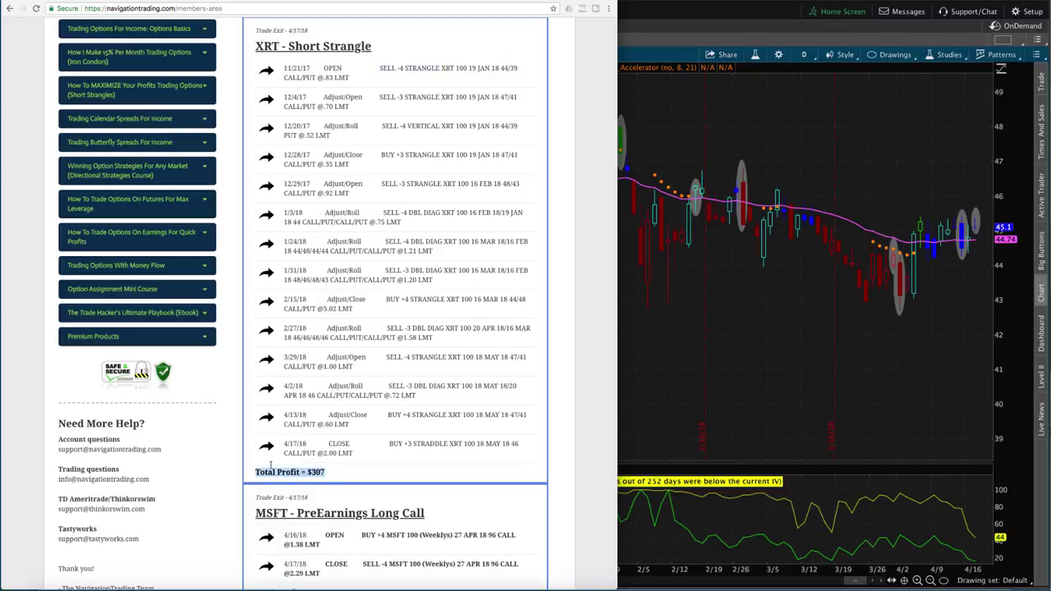
double_click(650, 15)
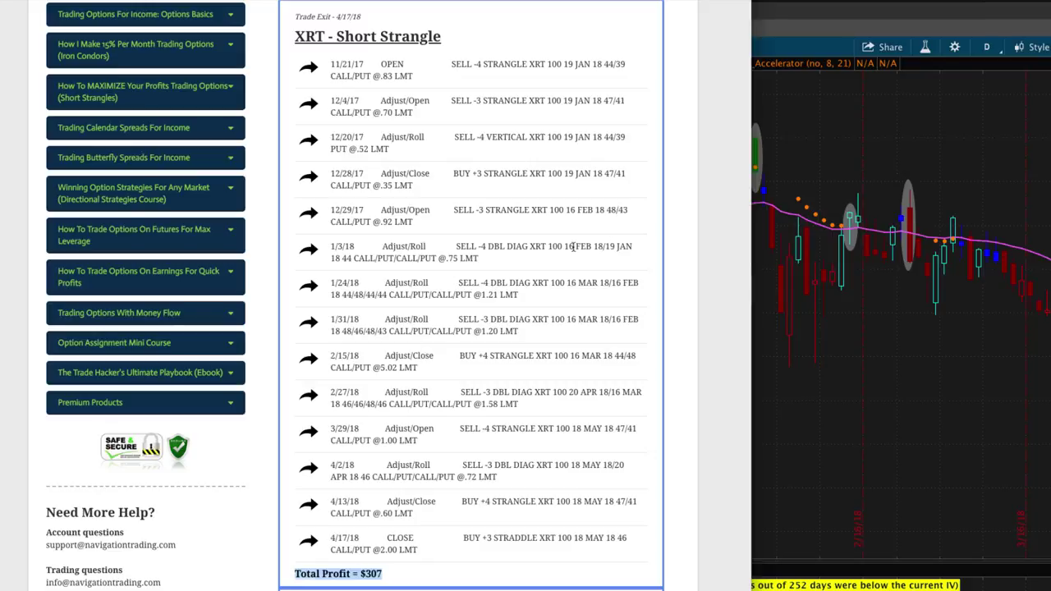
left_click_drag(574, 247, 626, 250)
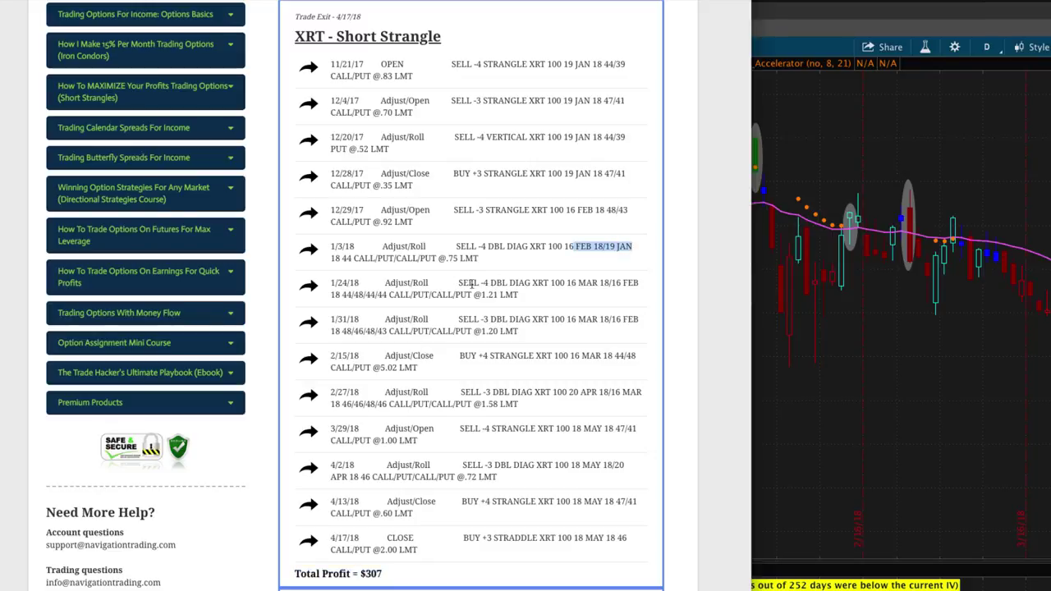
left_click_drag(330, 284, 363, 283)
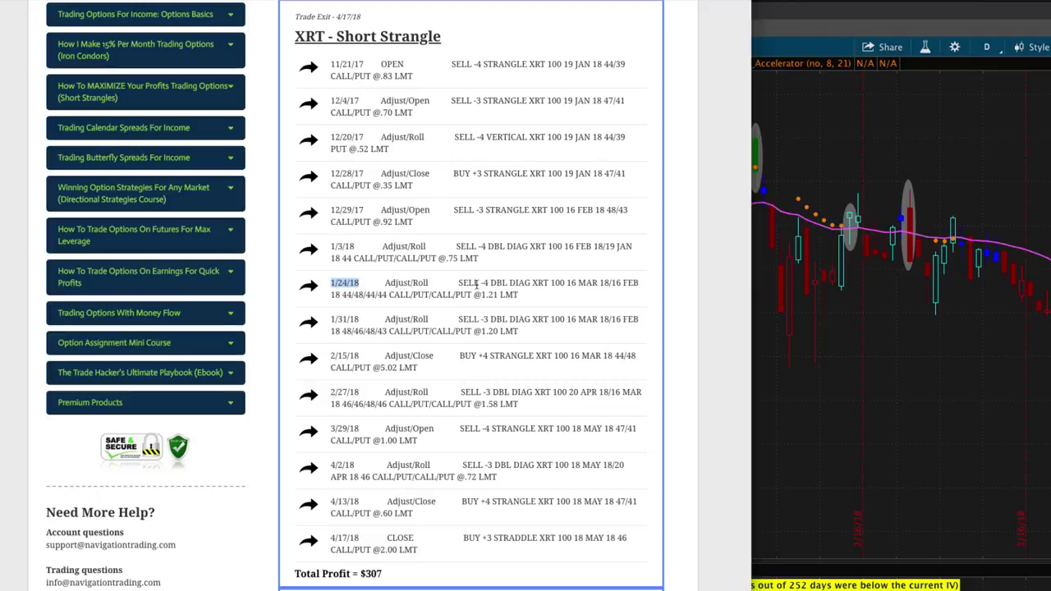
left_click_drag(639, 283, 571, 283)
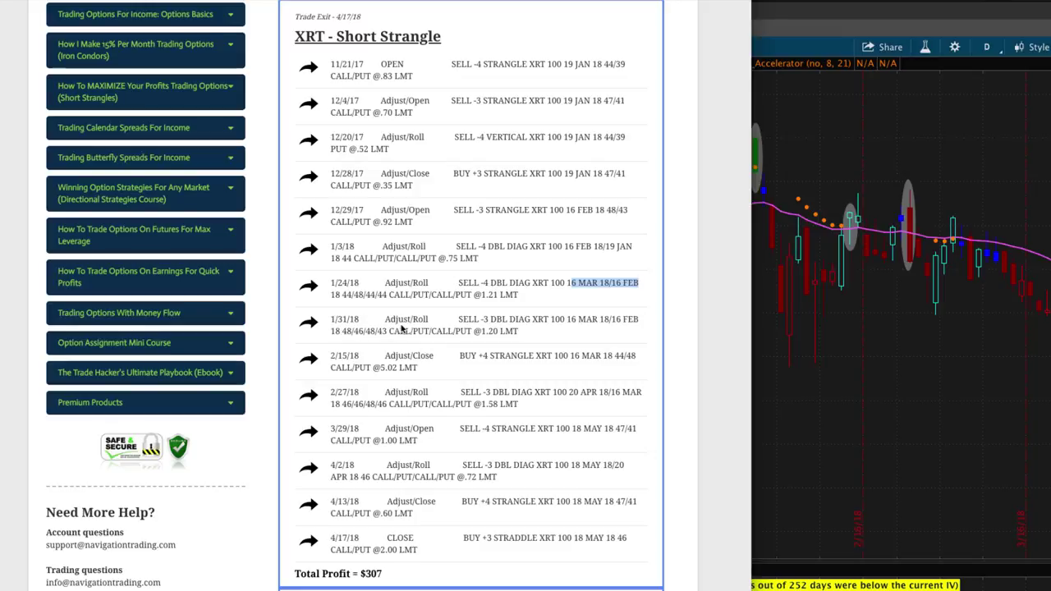
left_click(638, 319)
left_click_drag(639, 320, 576, 317)
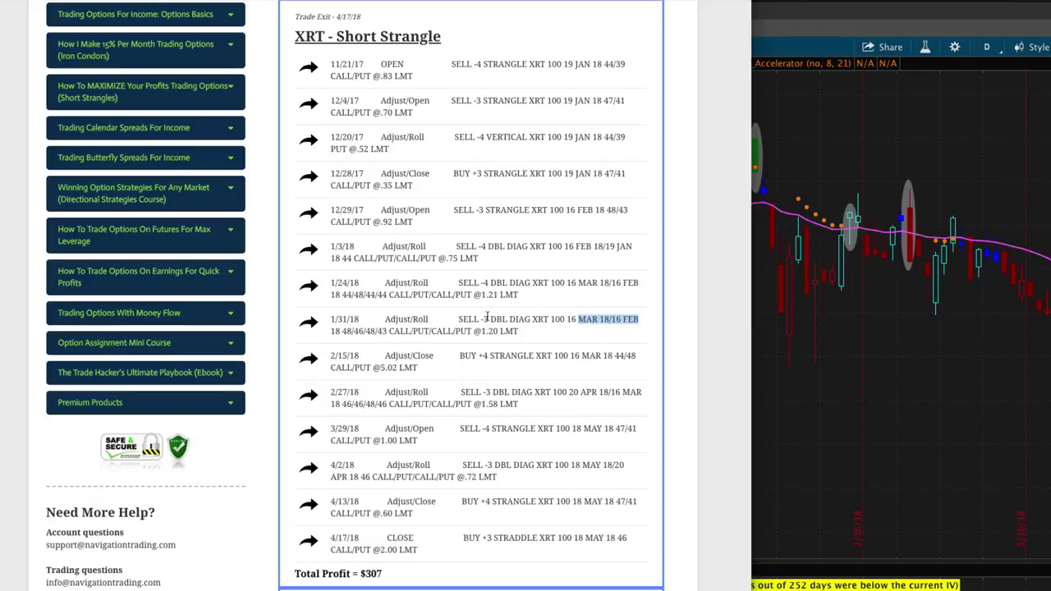
left_click(481, 283)
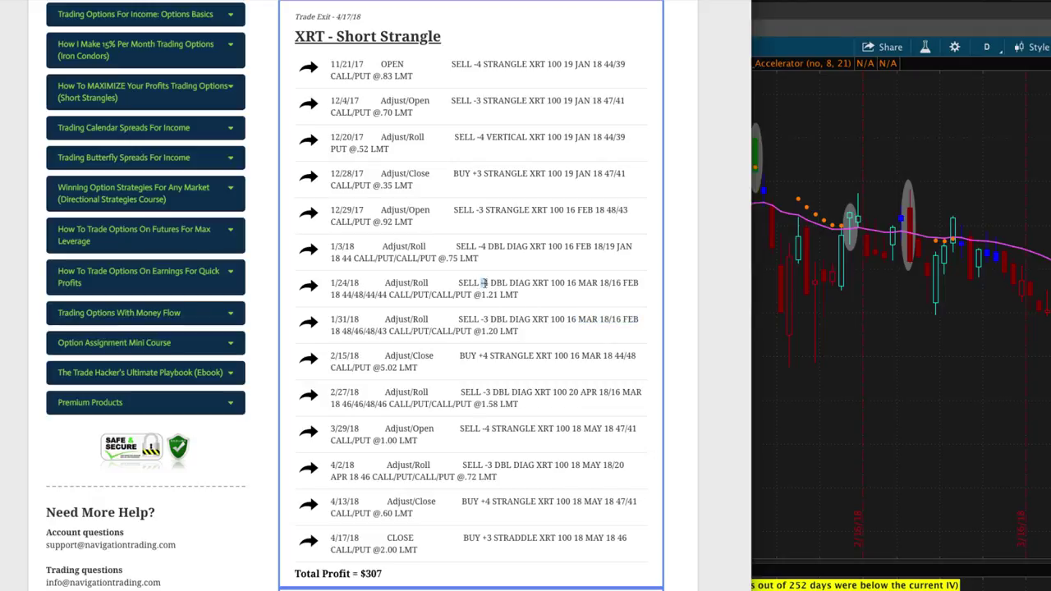
left_click_drag(480, 319, 489, 320)
left_click(483, 282)
left_click_drag(490, 282, 481, 284)
left_click_drag(490, 319, 480, 319)
left_click_drag(456, 359, 389, 380)
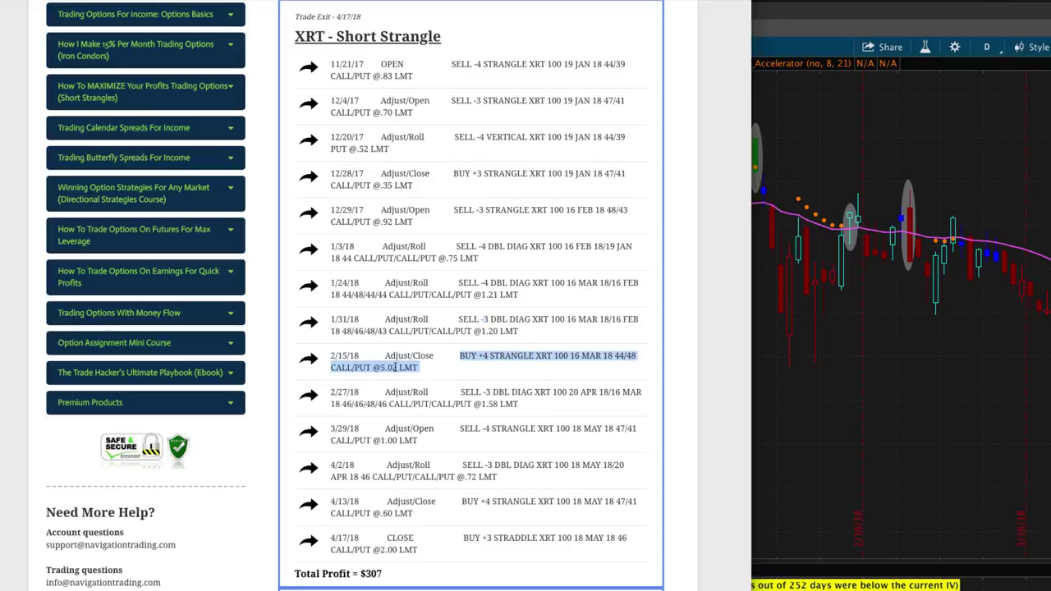
left_click(452, 368)
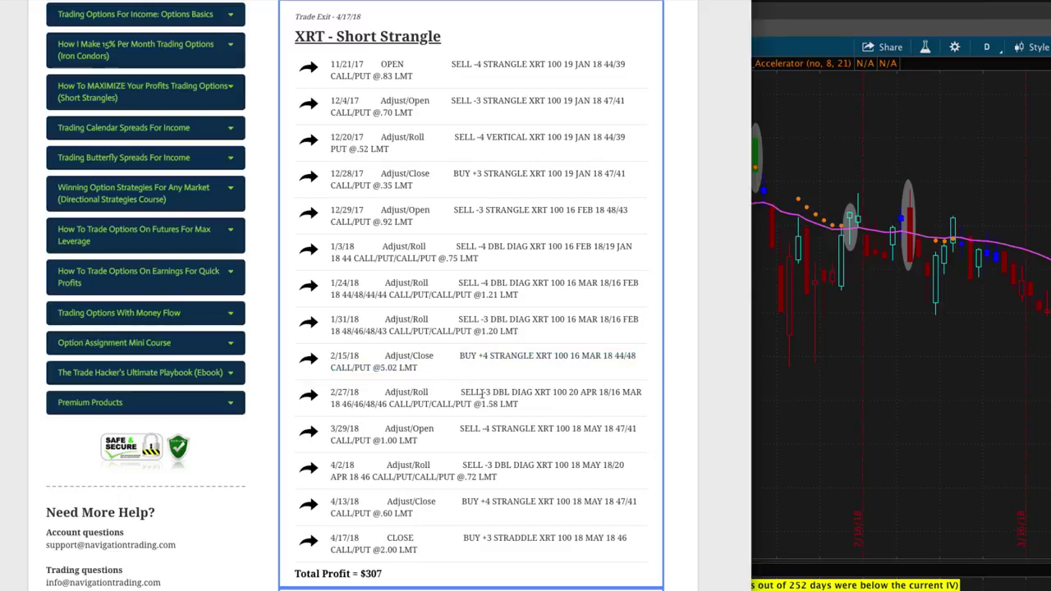
left_click_drag(461, 394, 490, 393)
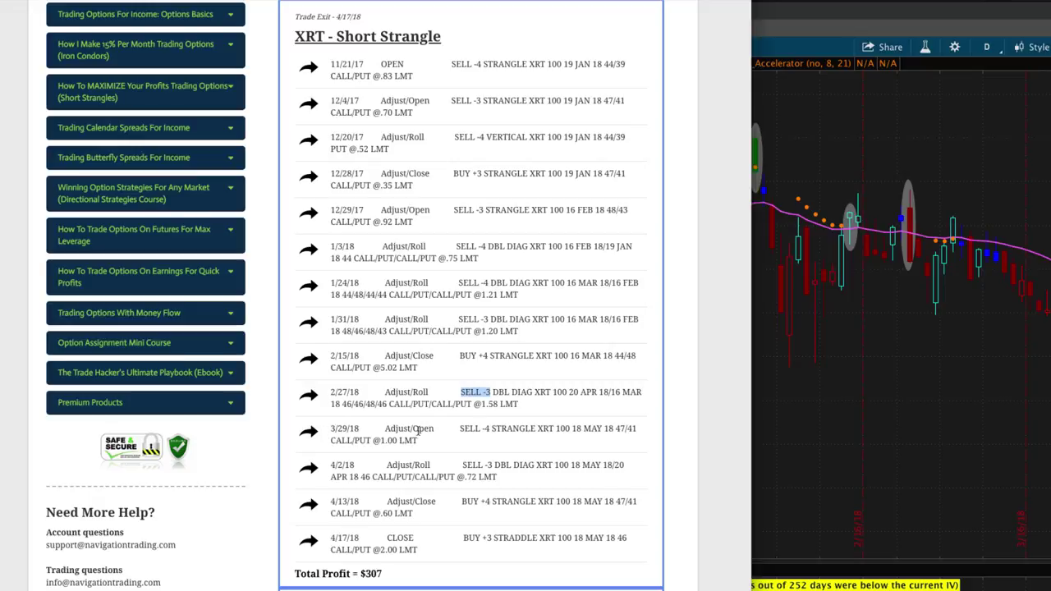
left_click_drag(331, 429, 361, 429)
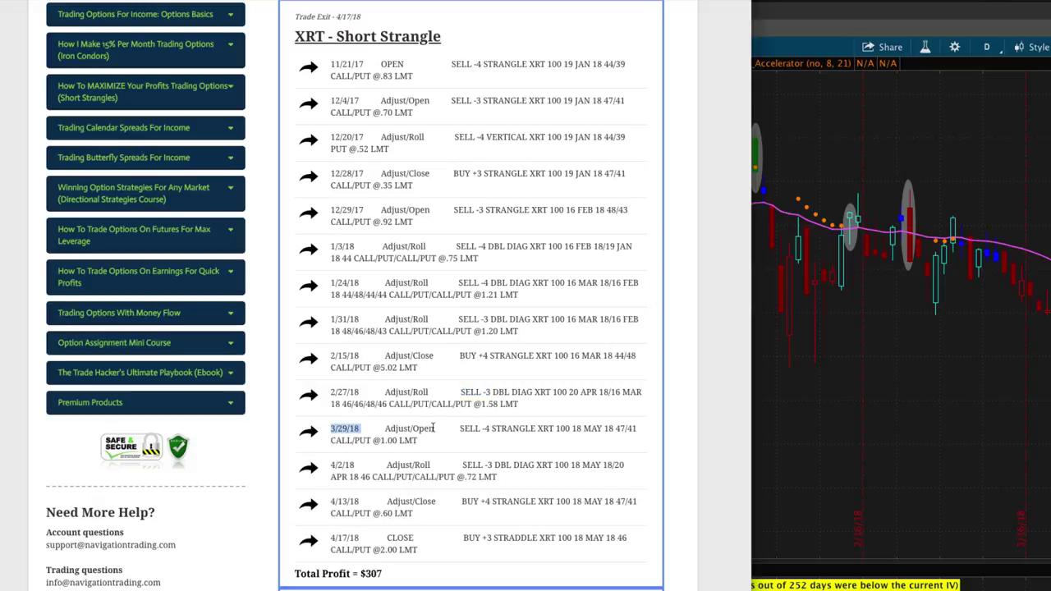
left_click_drag(460, 428, 552, 429)
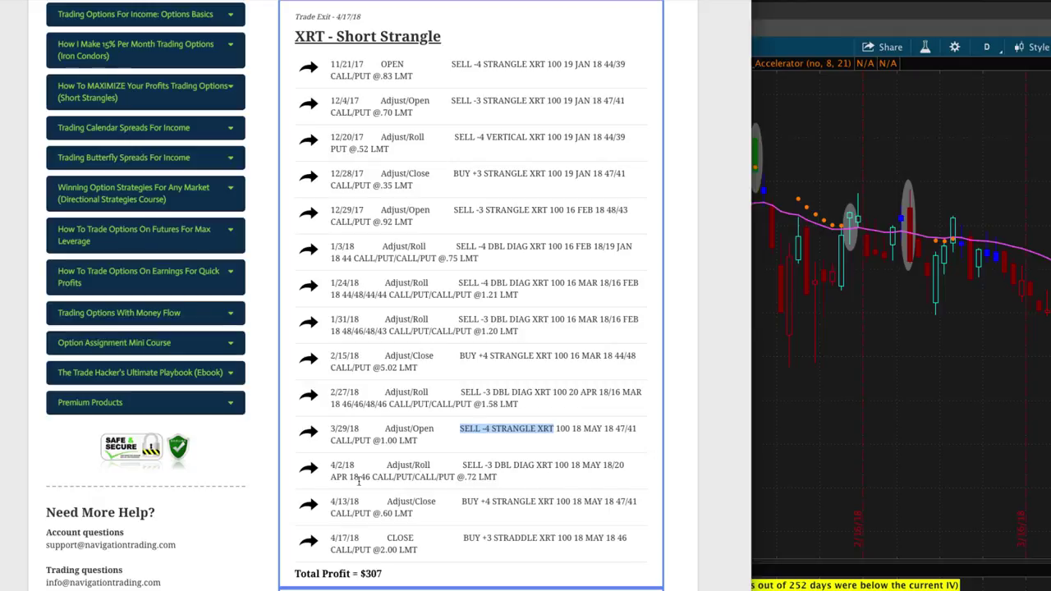
left_click_drag(359, 476, 582, 464)
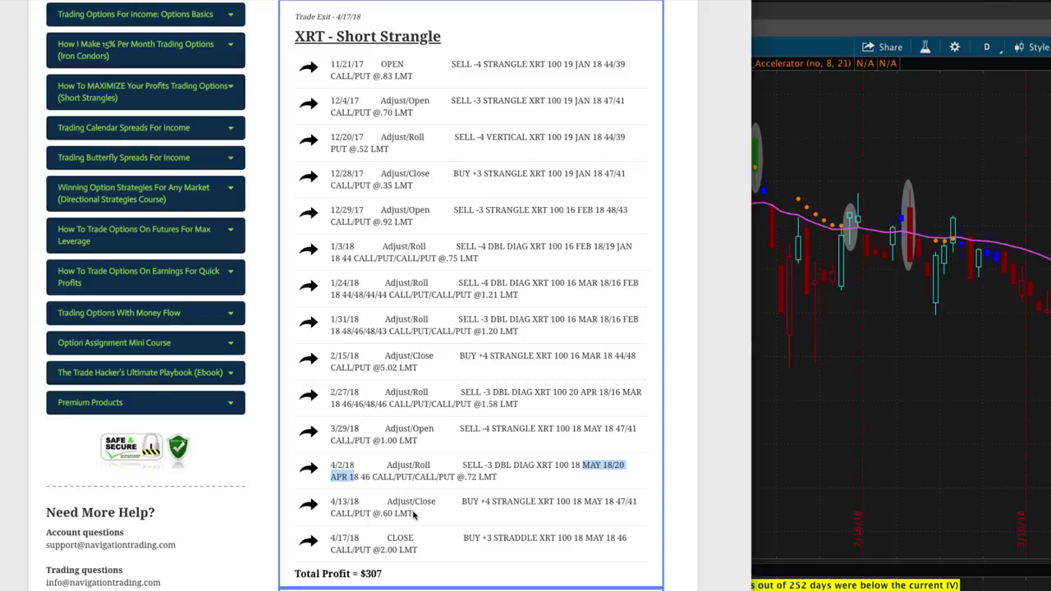
left_click_drag(460, 501, 622, 502)
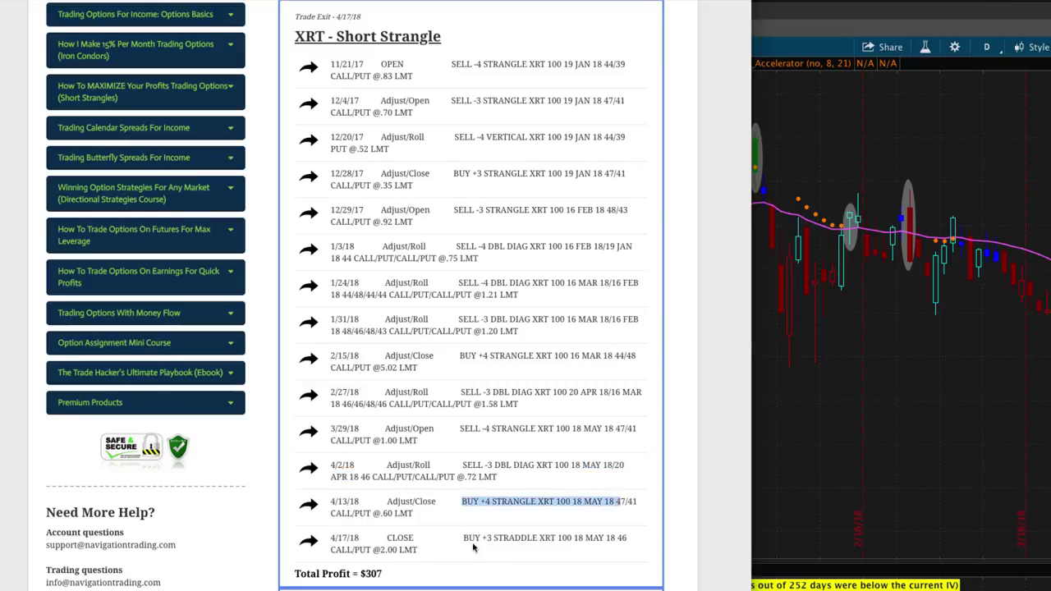
left_click_drag(461, 538, 635, 541)
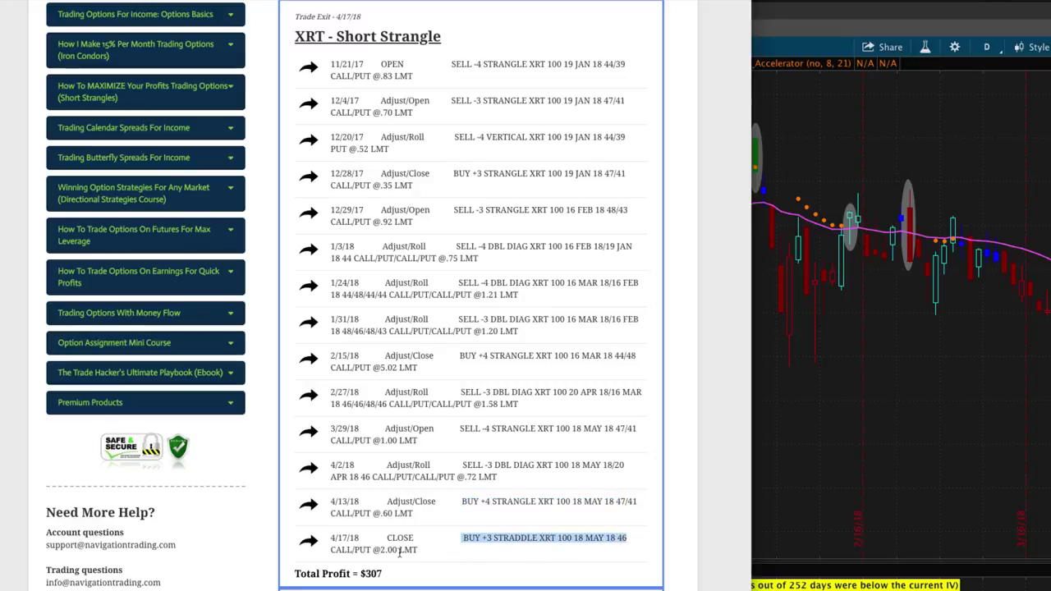
left_click_drag(390, 568, 308, 574)
Step: Highlight the Total Profit = $307 line and bring up the Excel sheet of XRT totals
left_click(402, 576)
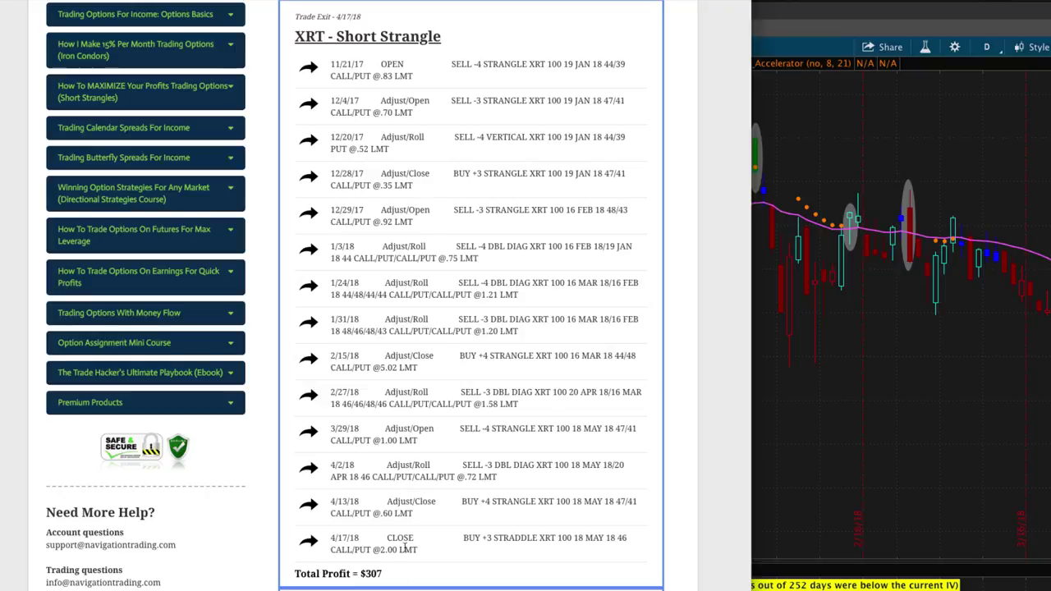
left_click_drag(392, 574, 297, 573)
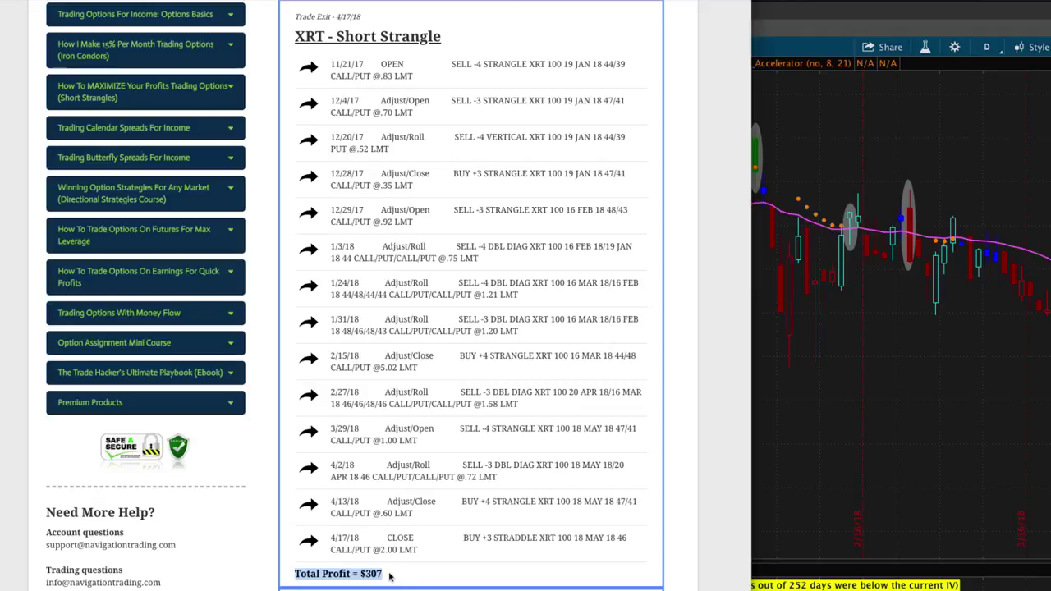
left_click_drag(389, 577, 289, 577)
key("super+Tab")
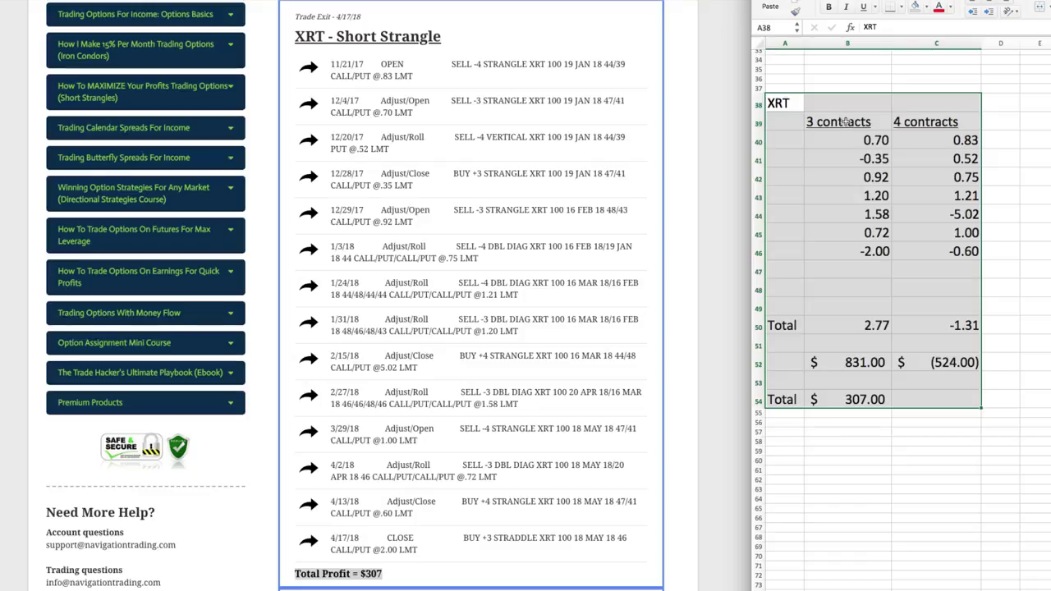
left_click(858, 121)
left_click(923, 122)
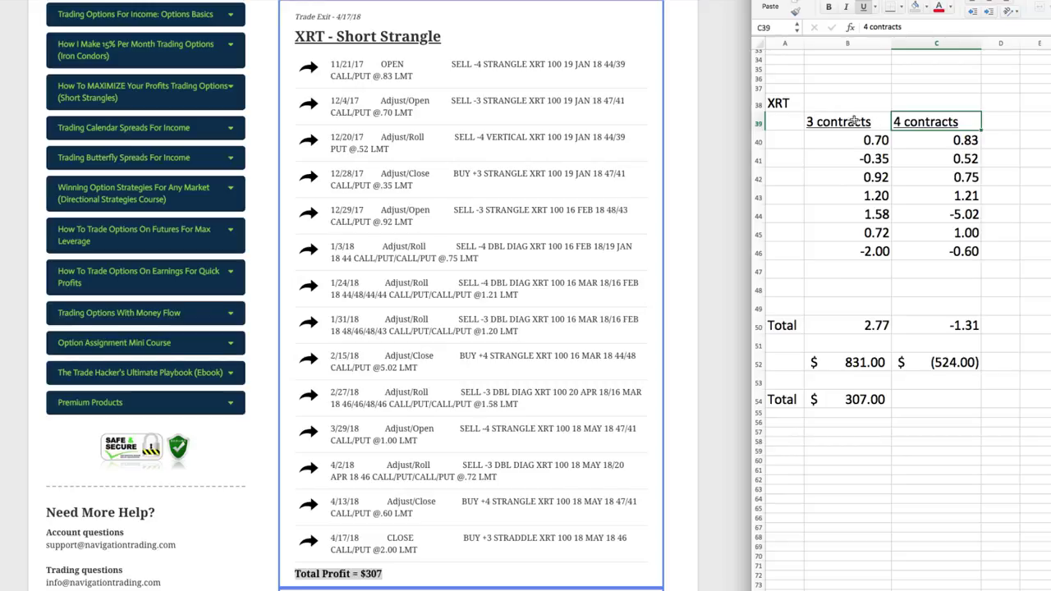
left_click_drag(853, 121, 870, 233)
left_click_drag(934, 124, 946, 255)
left_click(1026, 234)
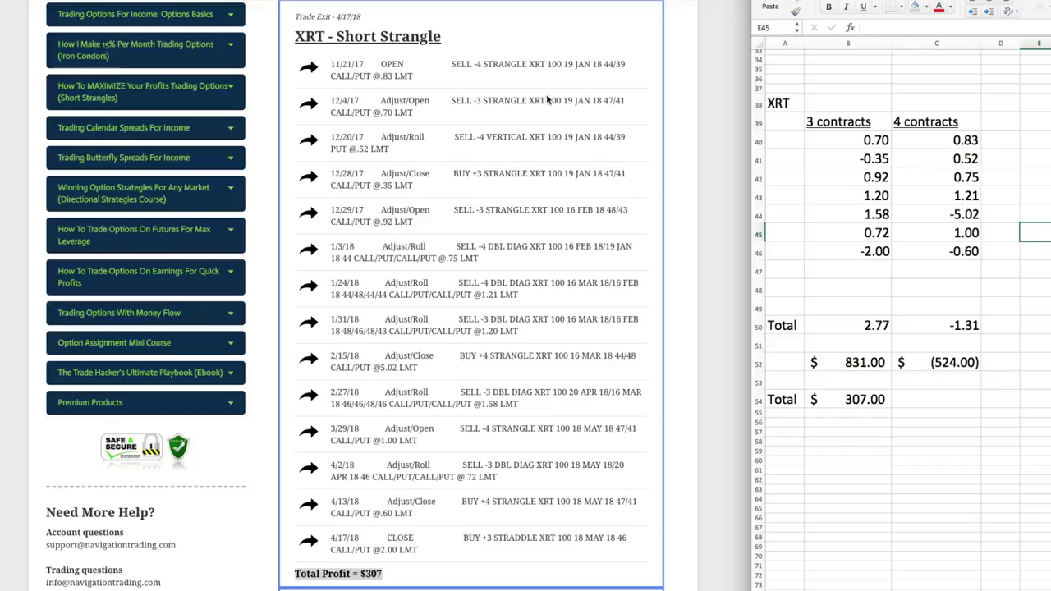
left_click(449, 65)
left_click_drag(449, 64, 488, 80)
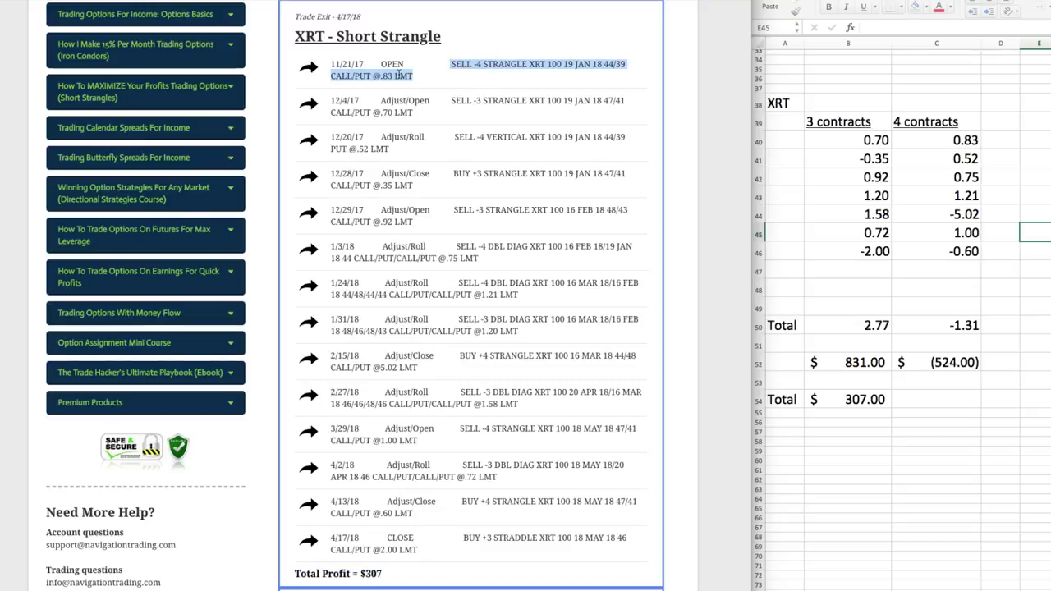
left_click(968, 141)
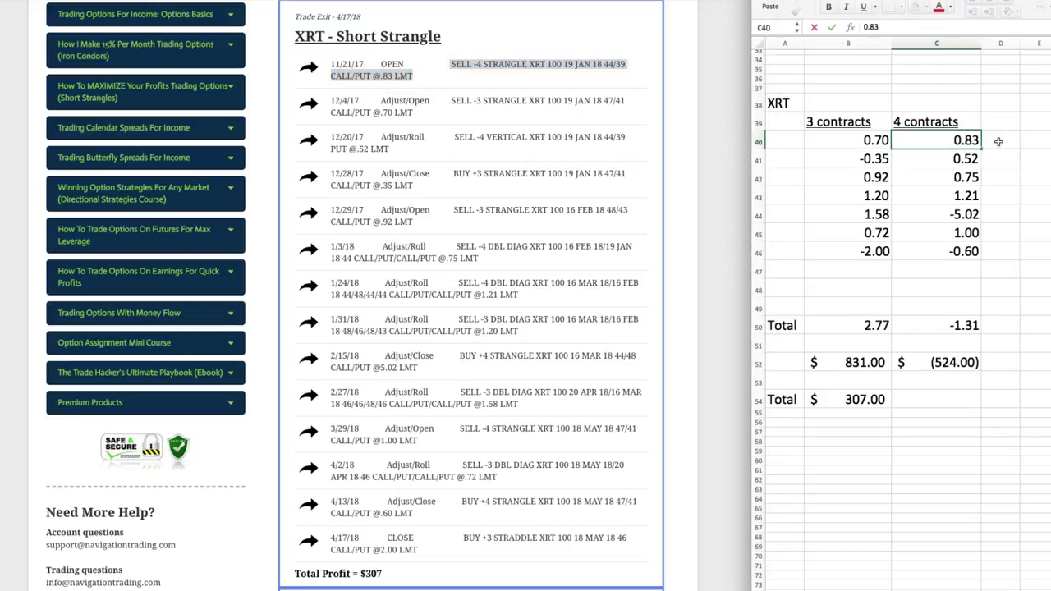
left_click(476, 100)
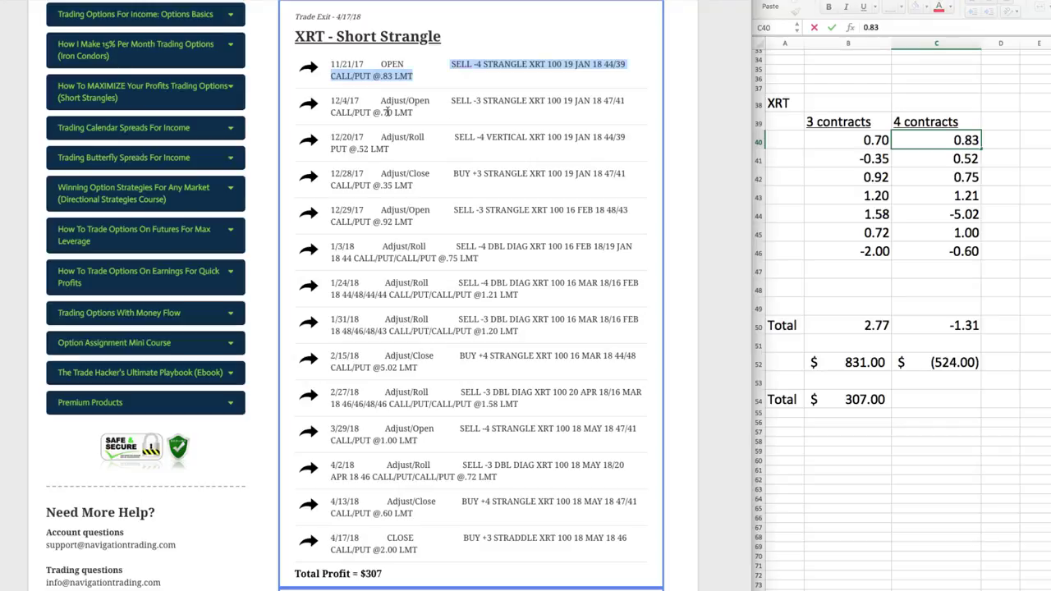
left_click_drag(381, 113, 413, 112)
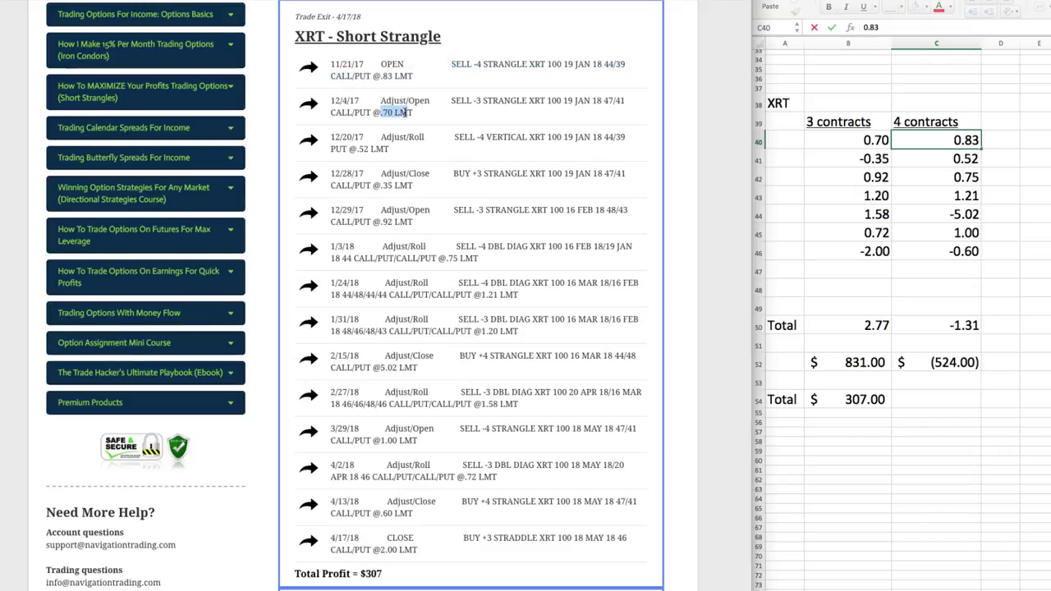
left_click(876, 141)
left_click(876, 140)
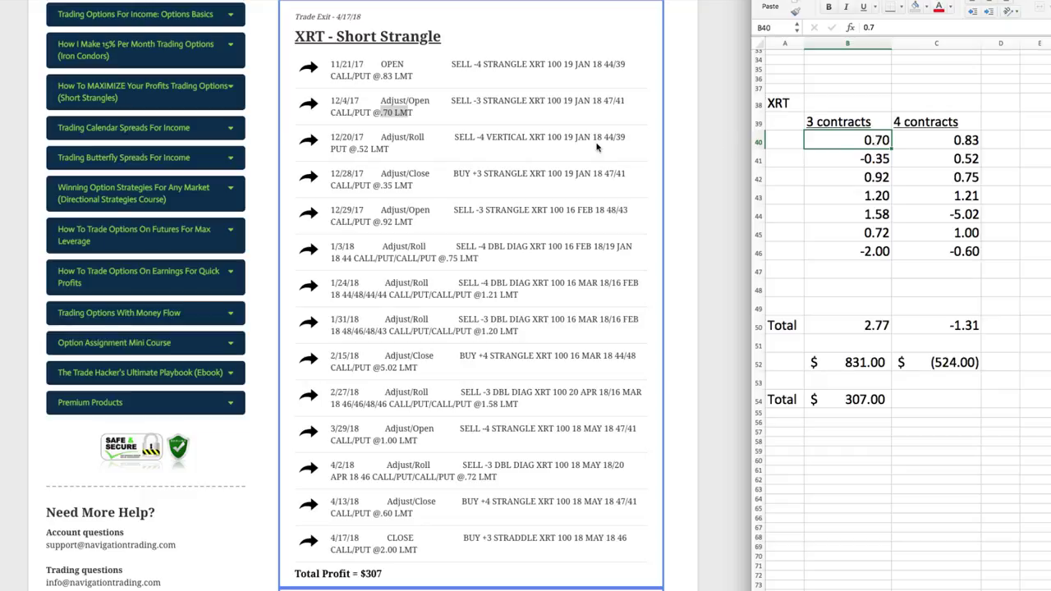
left_click(407, 148)
left_click(398, 137)
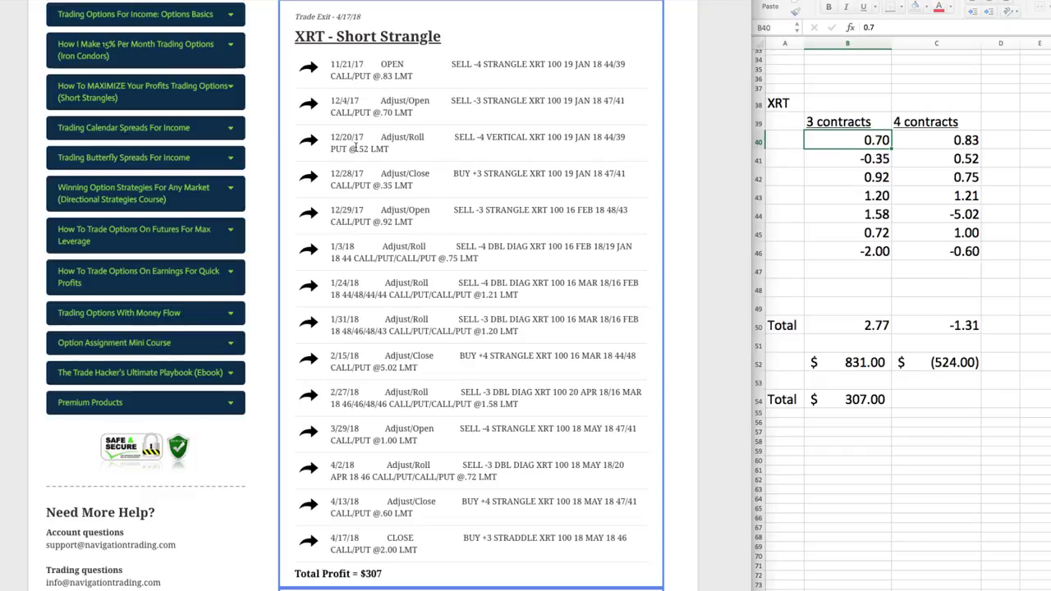
left_click_drag(356, 148, 370, 149)
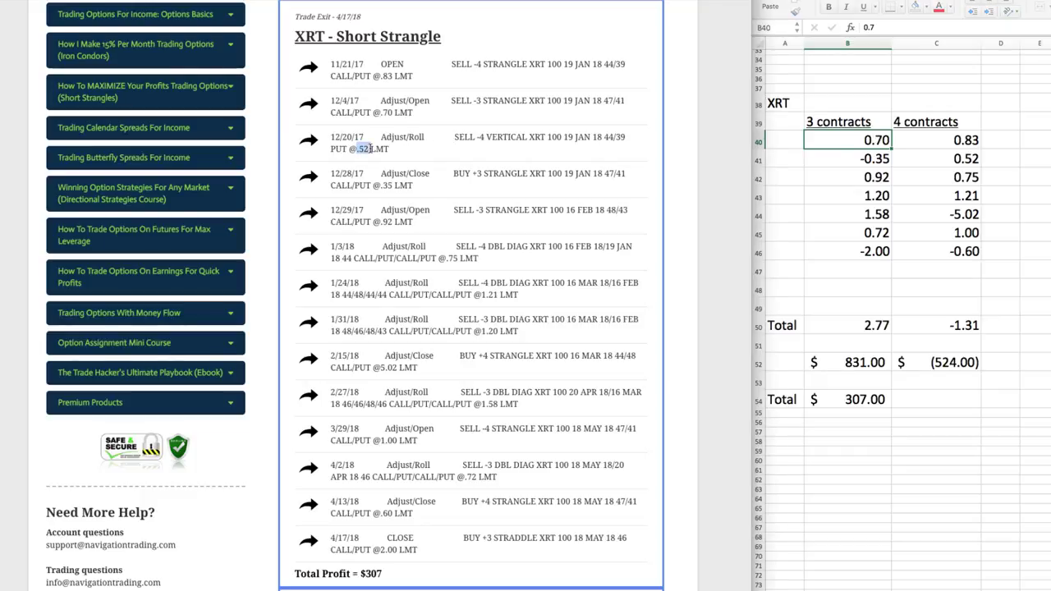
left_click(966, 159)
left_click(969, 158)
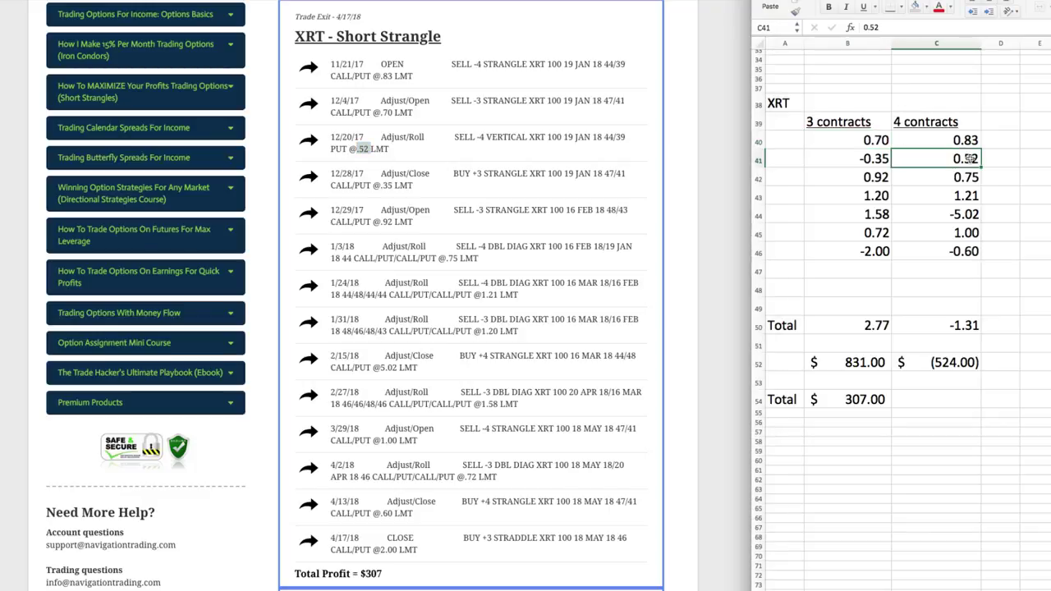
left_click(453, 174)
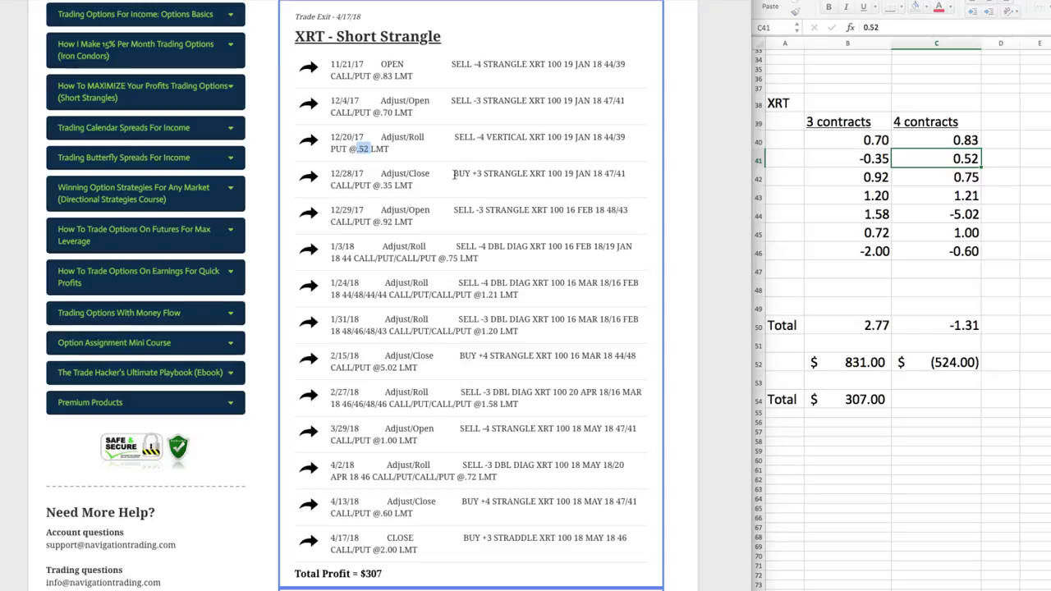
left_click_drag(381, 185, 395, 186)
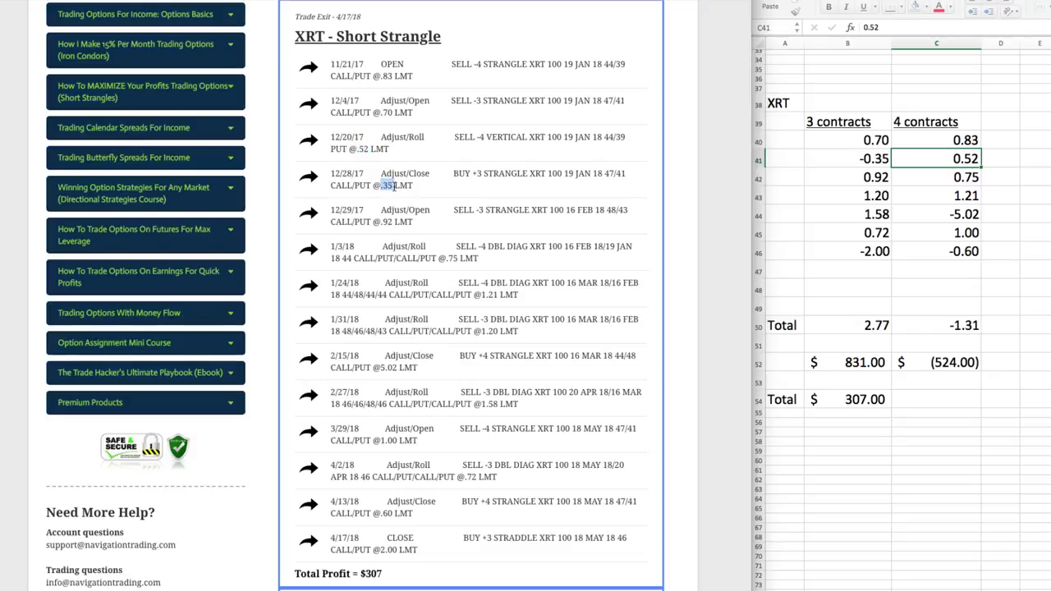
left_click(876, 158)
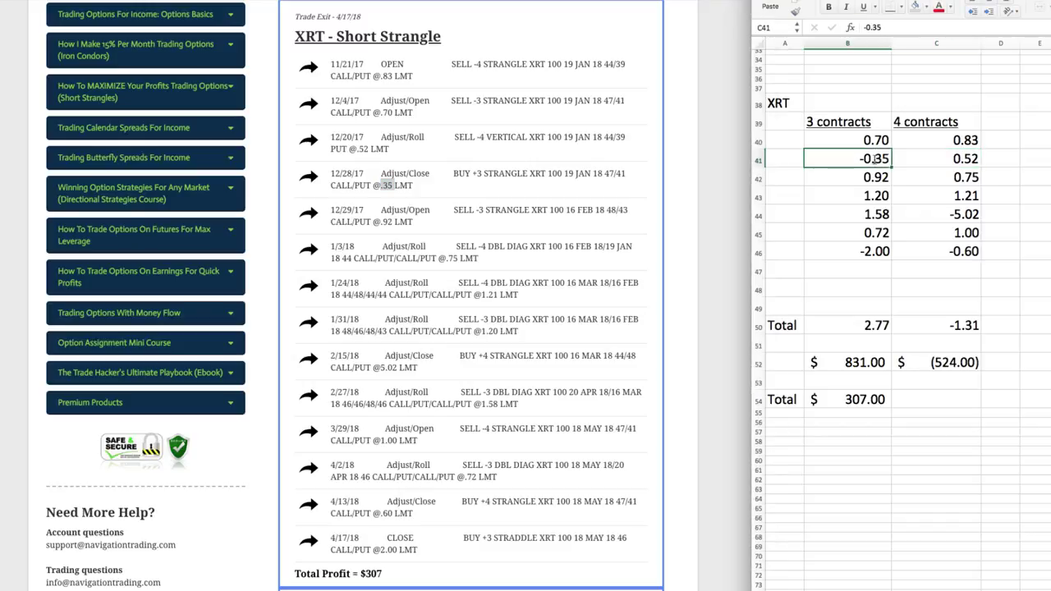
double_click(875, 159)
left_click_drag(858, 158, 890, 158)
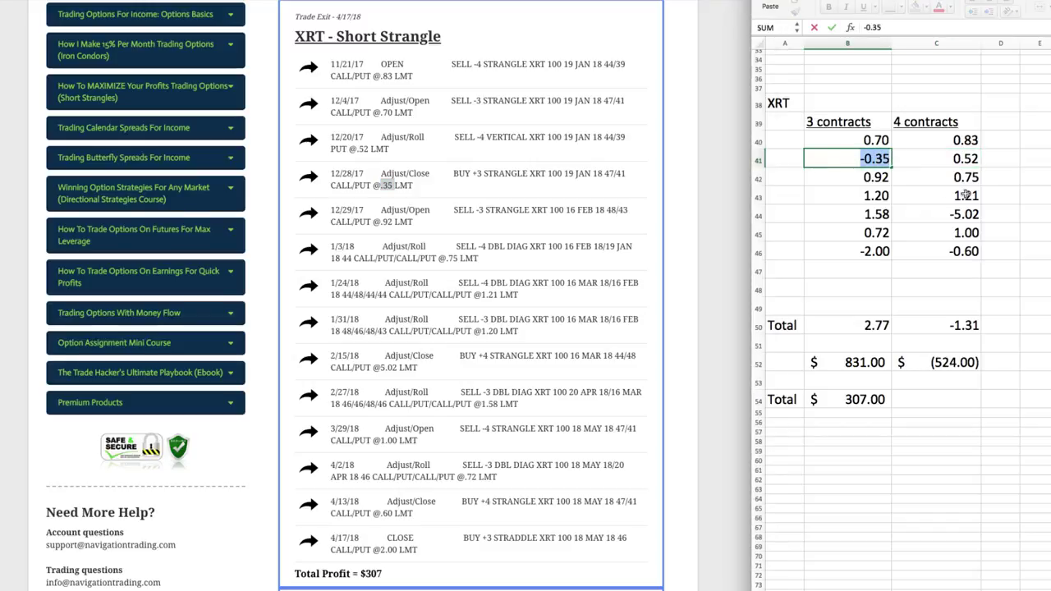
type("=")
left_click(1002, 195)
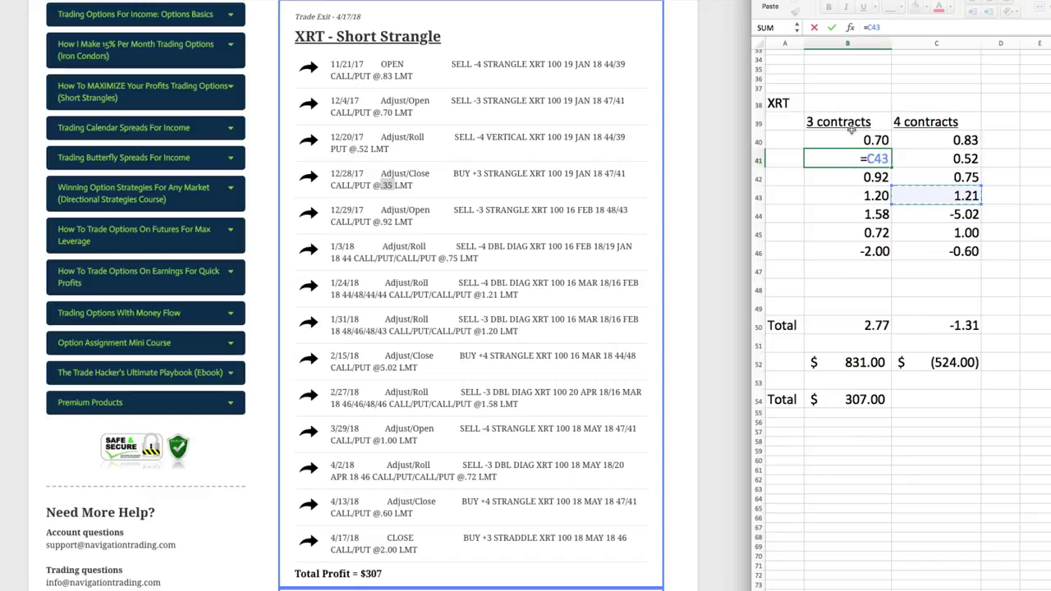
key("Escape")
left_click(1031, 214)
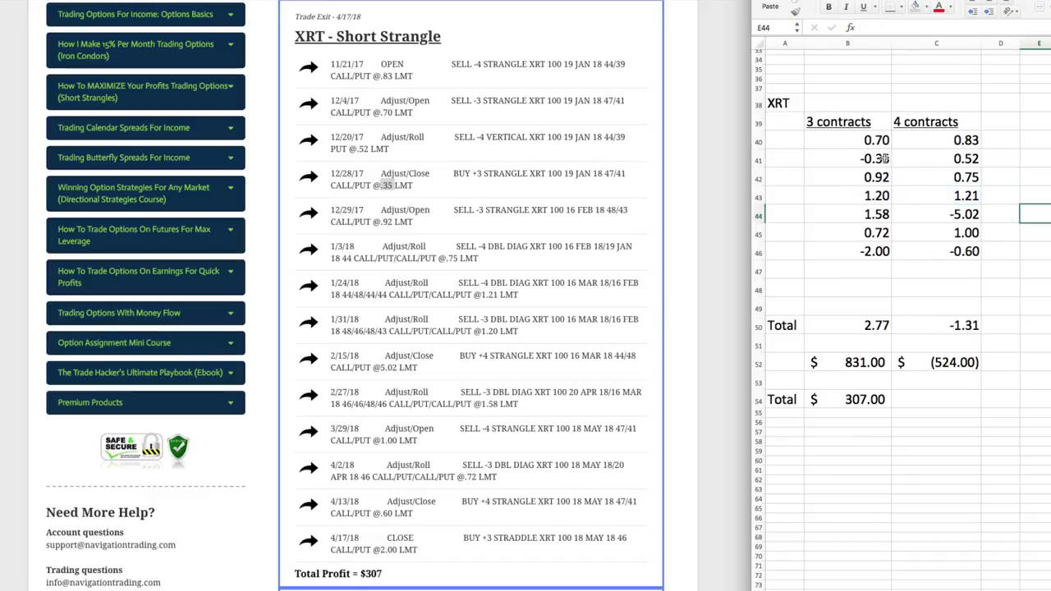
left_click(439, 205)
left_click(406, 209)
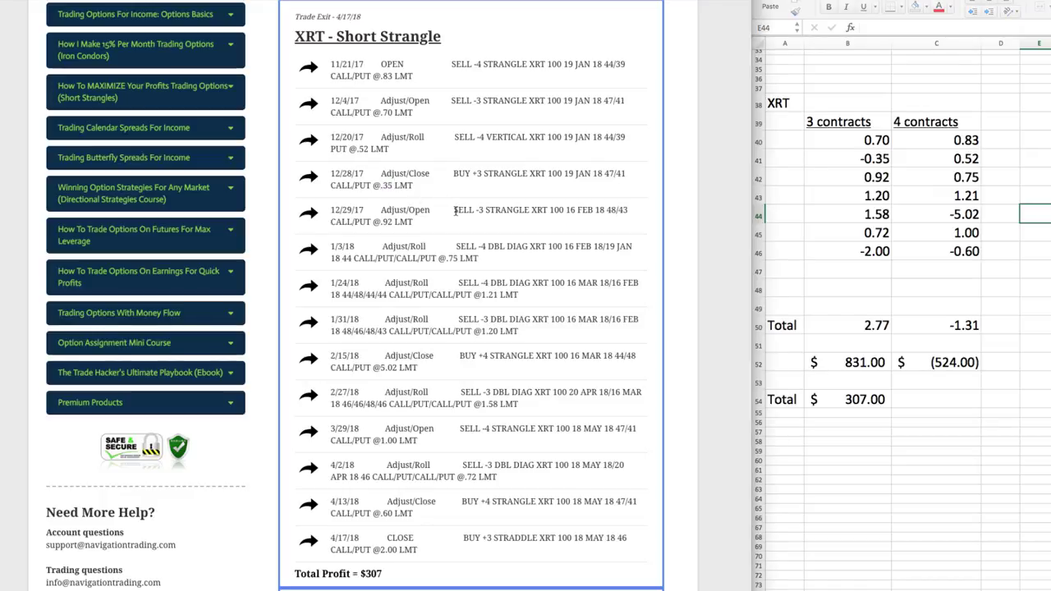
left_click_drag(381, 222, 395, 224)
left_click_drag(380, 368, 400, 370)
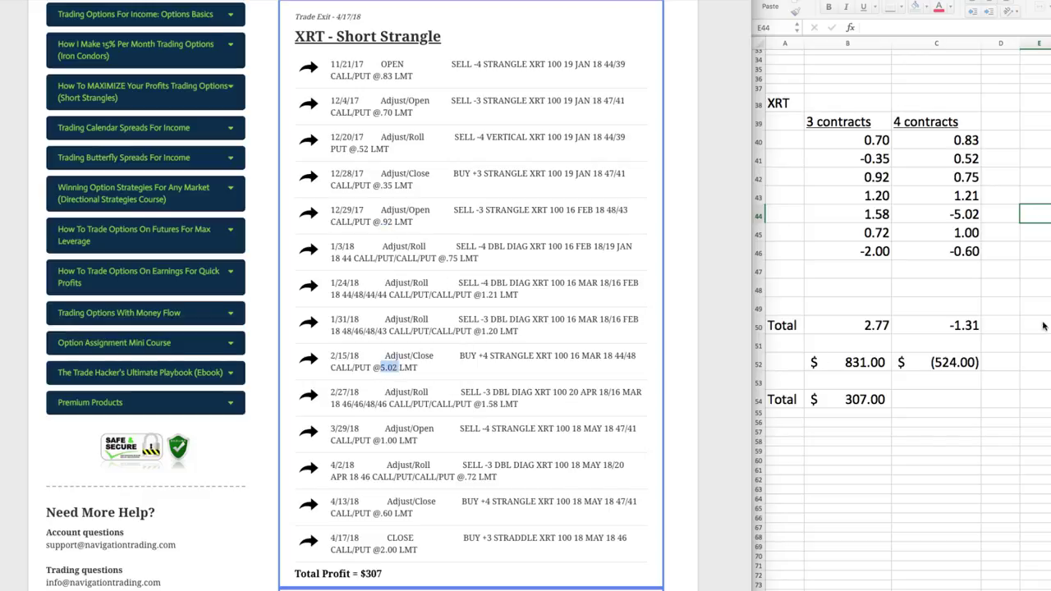
left_click(874, 159)
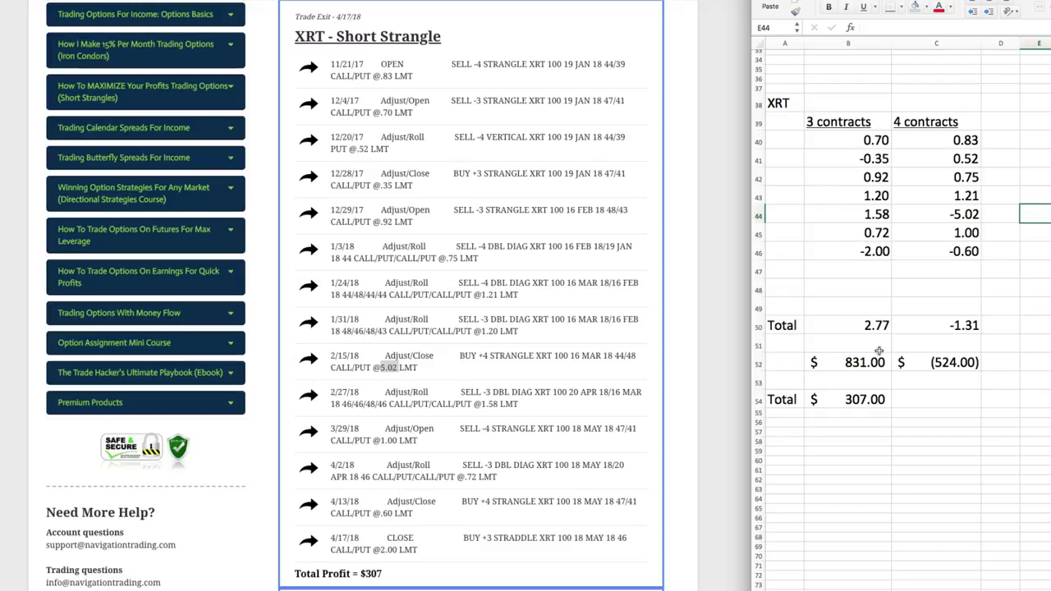
left_click(872, 326)
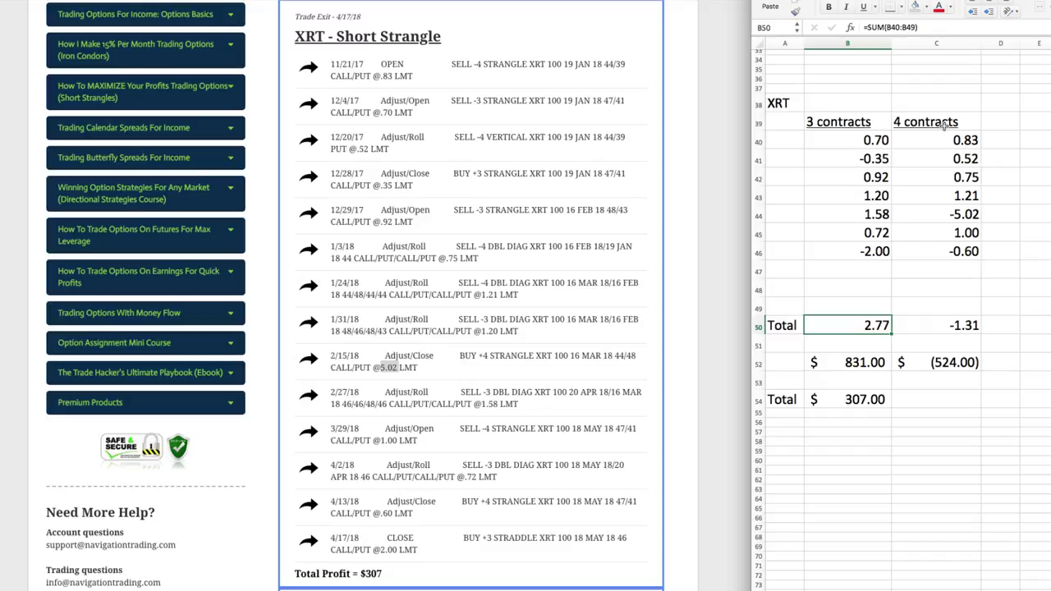
left_click(972, 326)
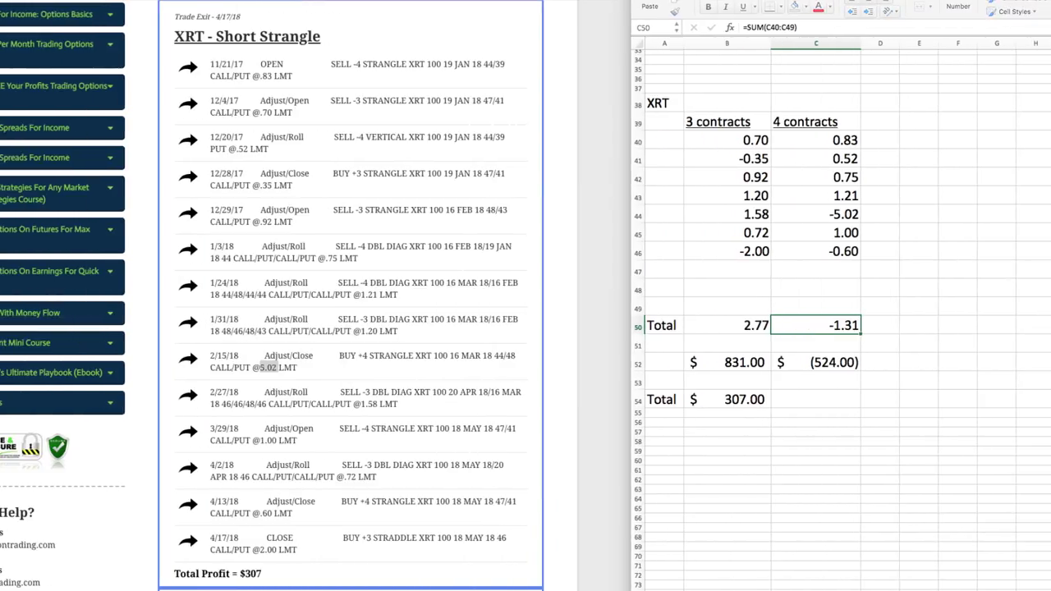
Step: Clear Calculator and compute 2.77 × 100 = 277
key("super+Tab")
left_click(911, 245)
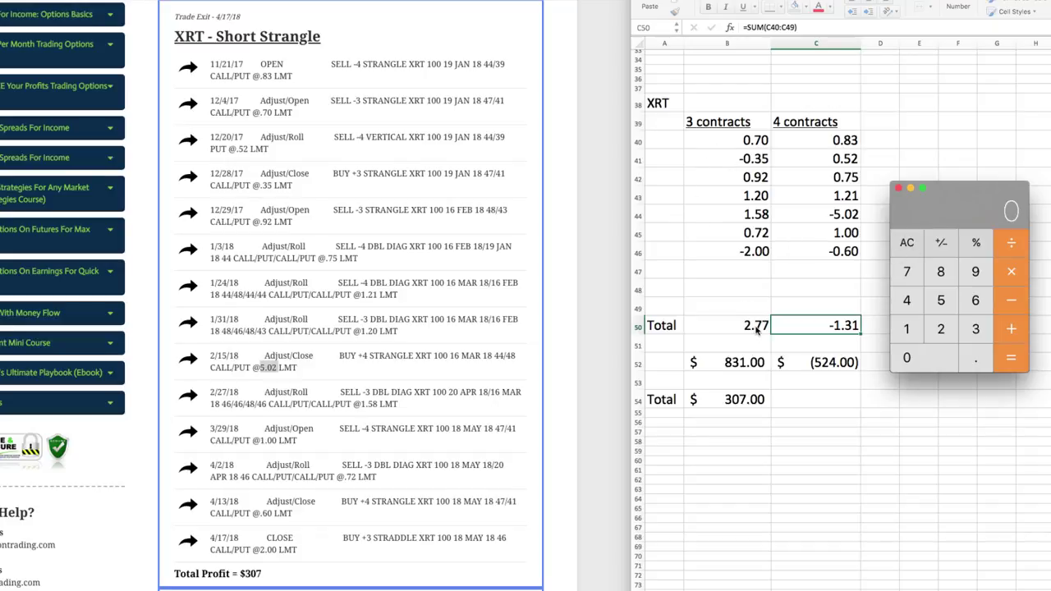
key("super+Tab")
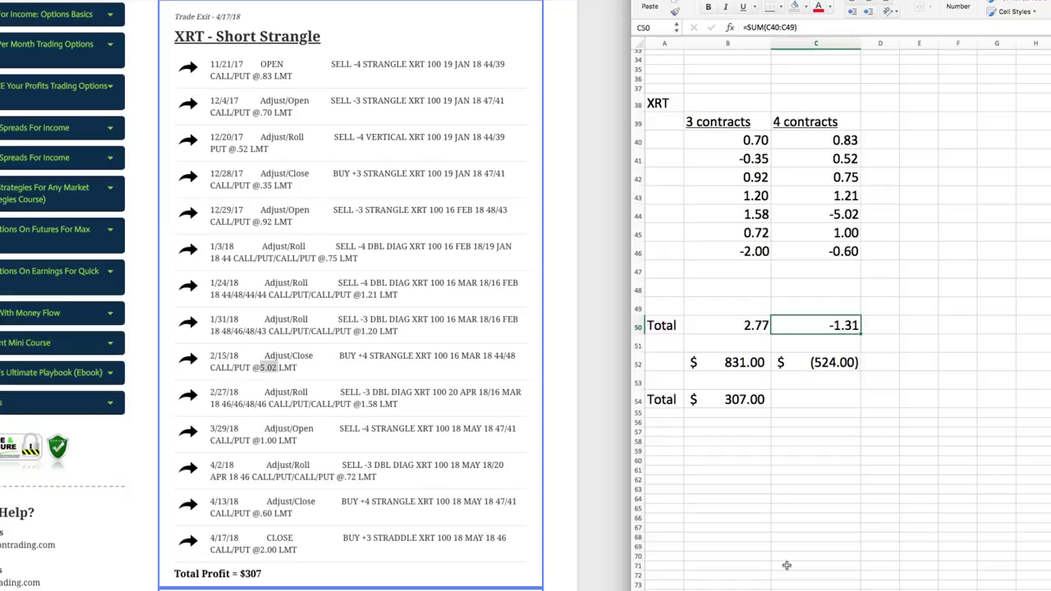
key("super+Tab")
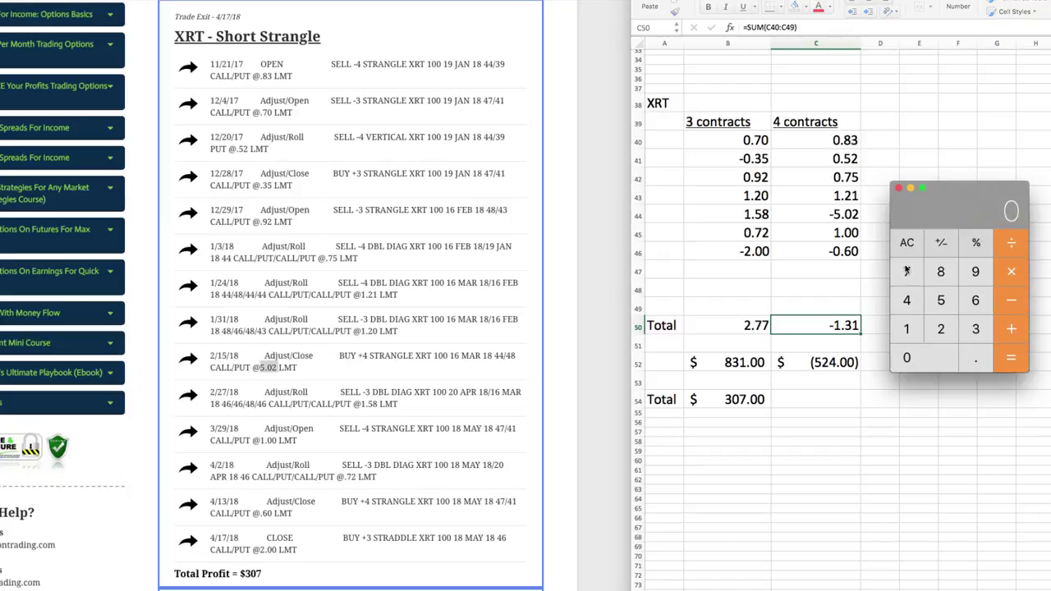
left_click(941, 329)
key("period")
double_click(907, 275)
left_click(1011, 273)
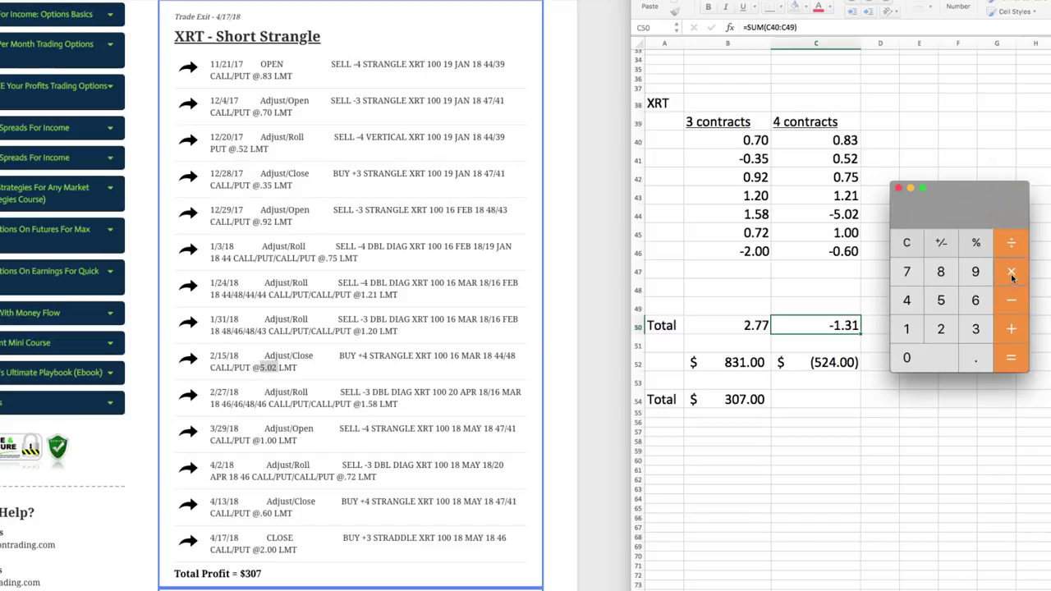
left_click(909, 329)
left_click(911, 357)
left_click(911, 357)
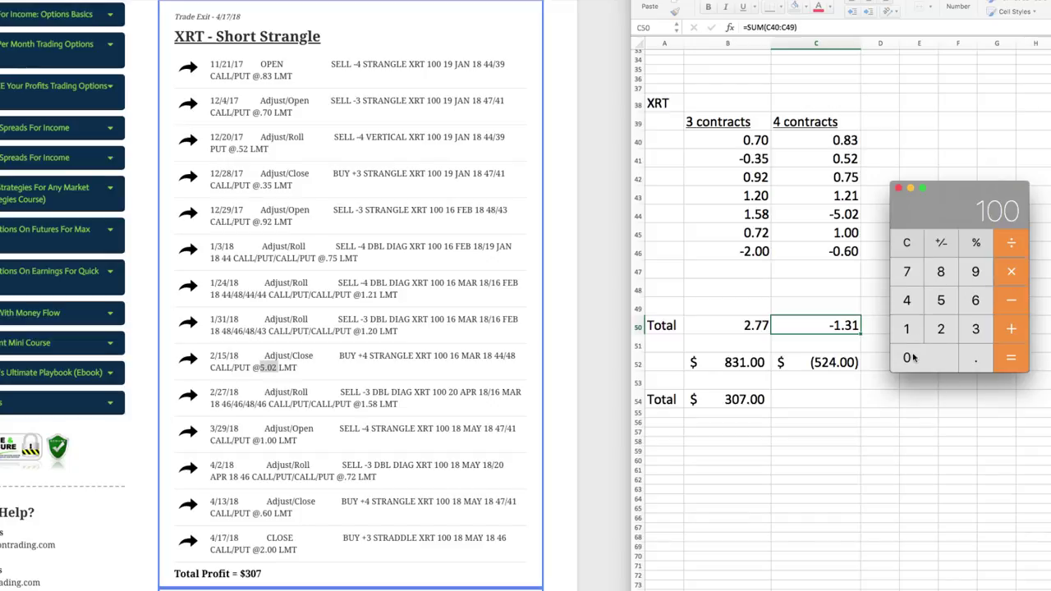
left_click(1005, 354)
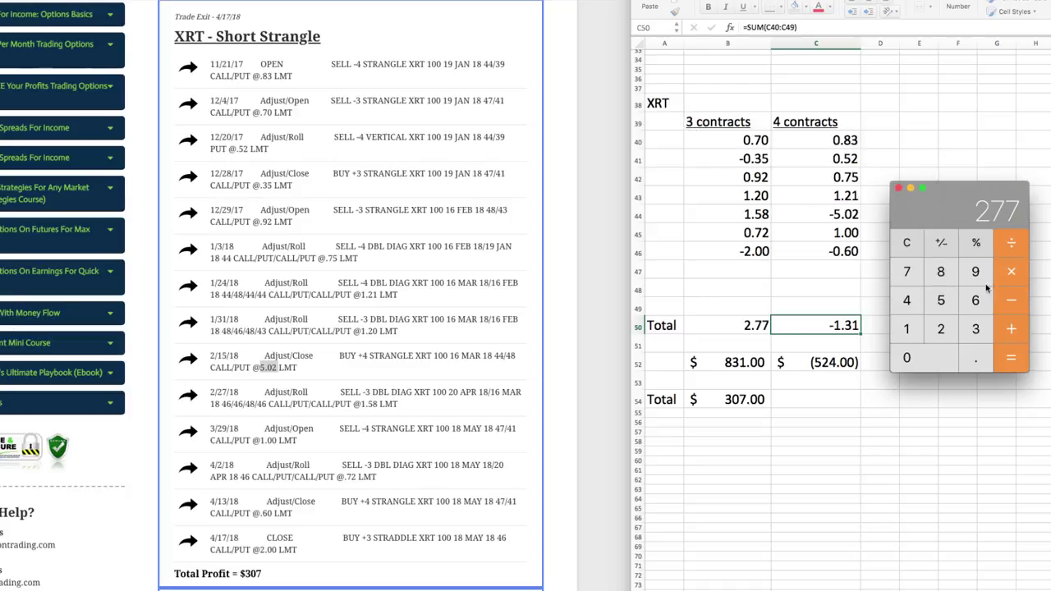
Step: Multiply 277 by 3 contracts to get 831
left_click(1013, 274)
left_click(975, 329)
left_click(1011, 358)
Step: Clear the 831 result and compute 1.31 × 100 = 131
left_click(903, 245)
left_click(907, 330)
left_click(971, 361)
left_click(975, 329)
left_click(907, 330)
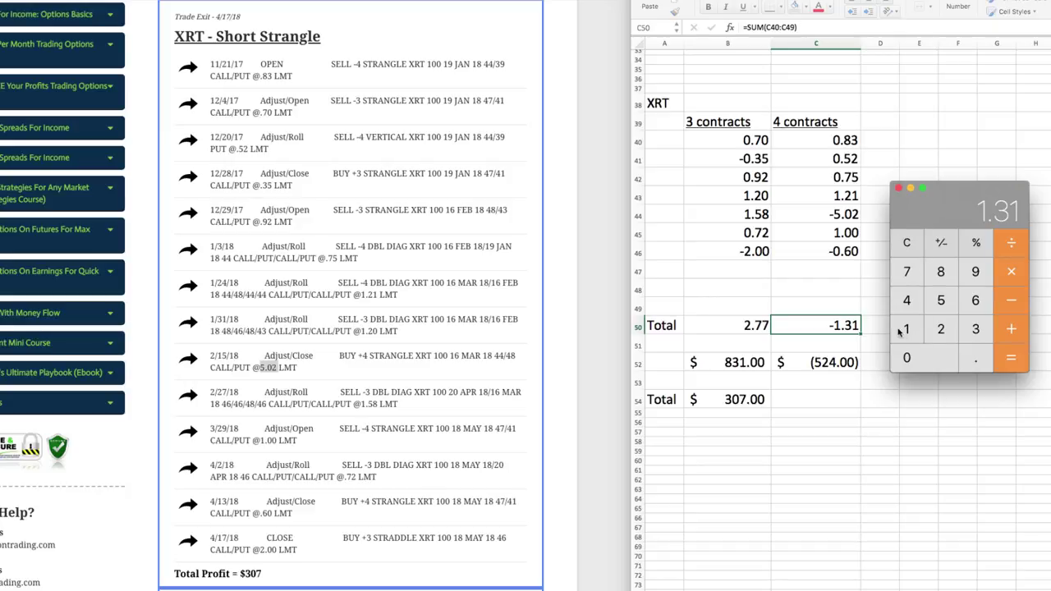
left_click(1011, 276)
left_click(918, 331)
double_click(926, 358)
left_click(1002, 361)
Step: Multiply 131 by 4 contracts to get 524, then highlight the Total Profit = $307 line
left_click(1011, 274)
left_click(906, 301)
left_click(1011, 358)
left_click(267, 579)
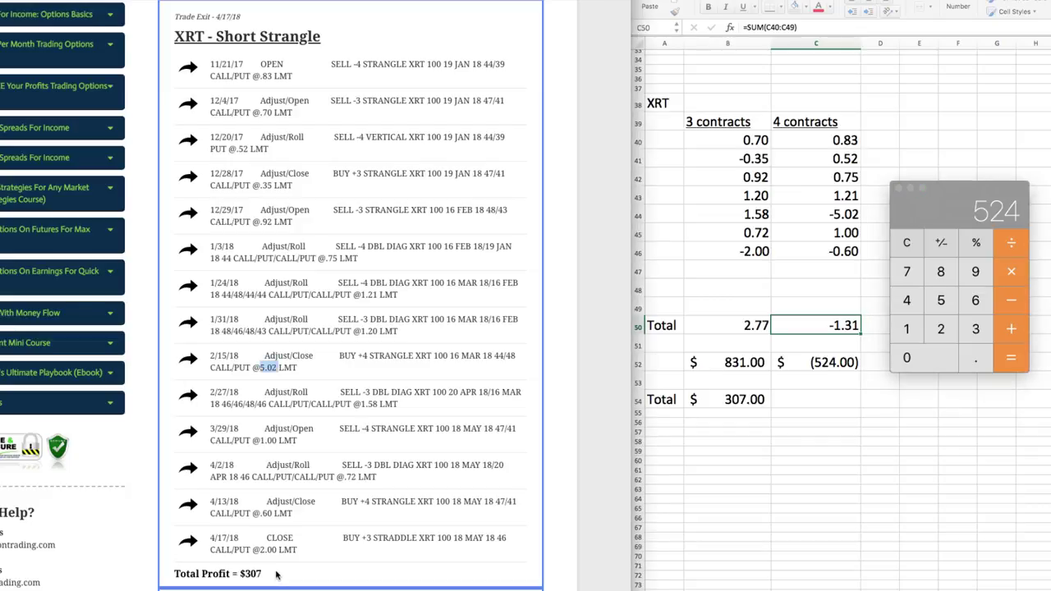
left_click_drag(274, 574, 171, 575)
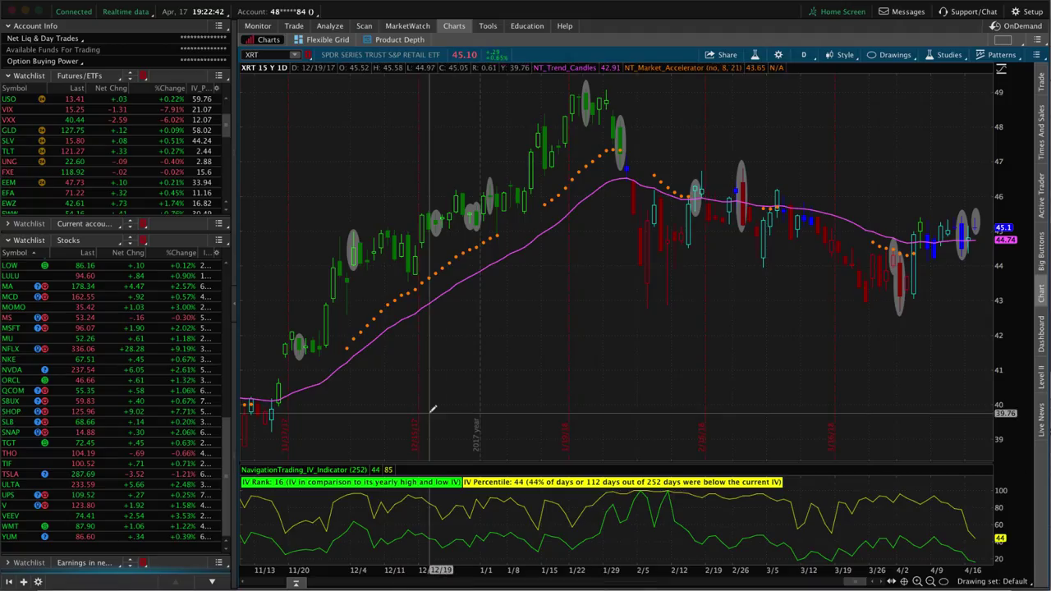
Step: Inspect the oval entry and exit markers on the XRT daily chart
mouse_move(301, 346)
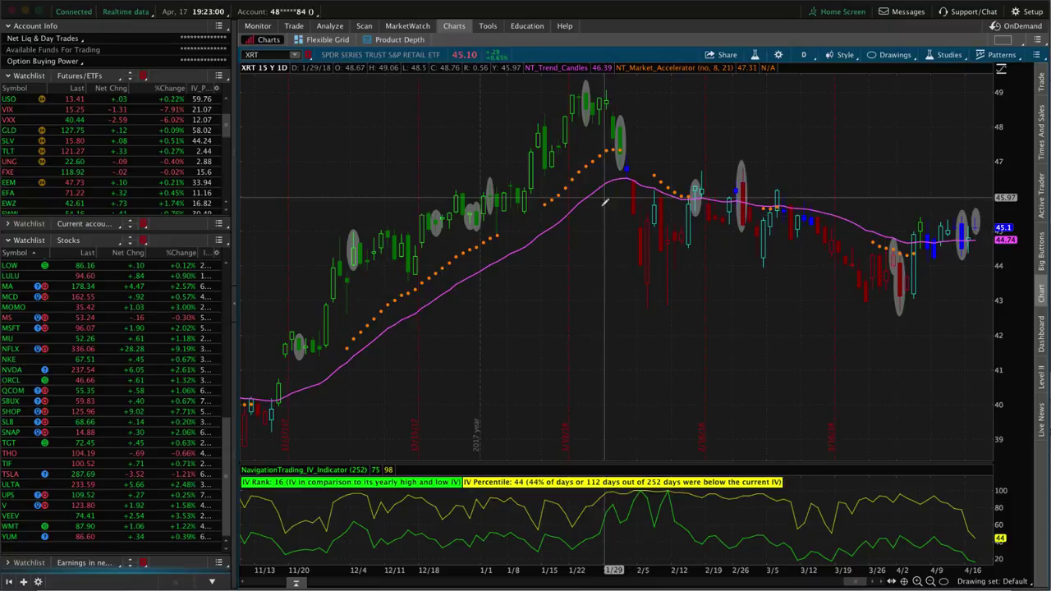
Step: Show the XRT trade log beside the Excel totals sheet with the $307 total
key("super+Tab")
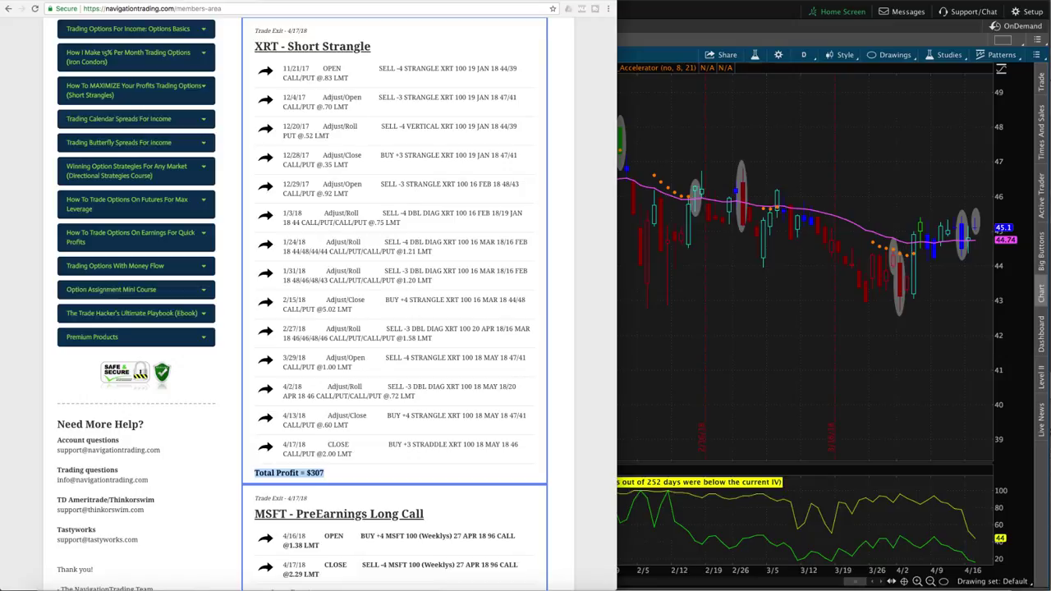
key("super+Tab")
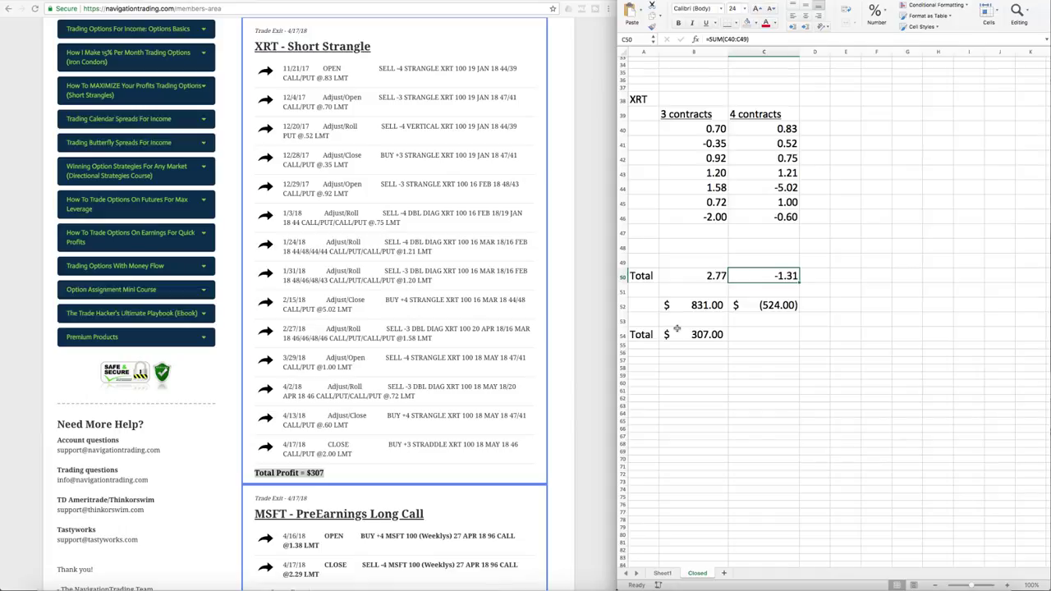
left_click(377, 478)
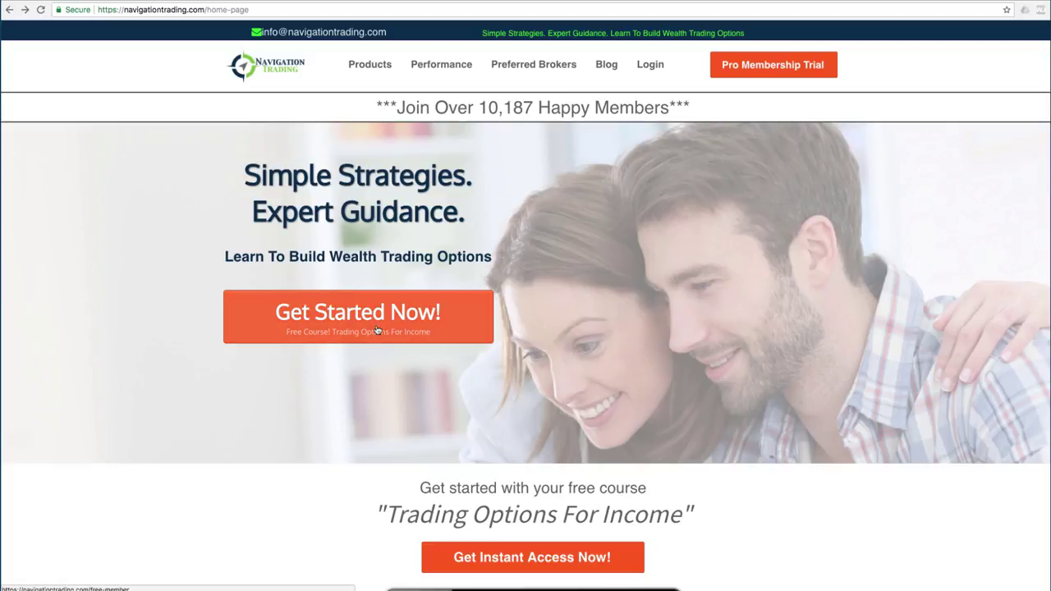
scroll(288, 330, "down", 5)
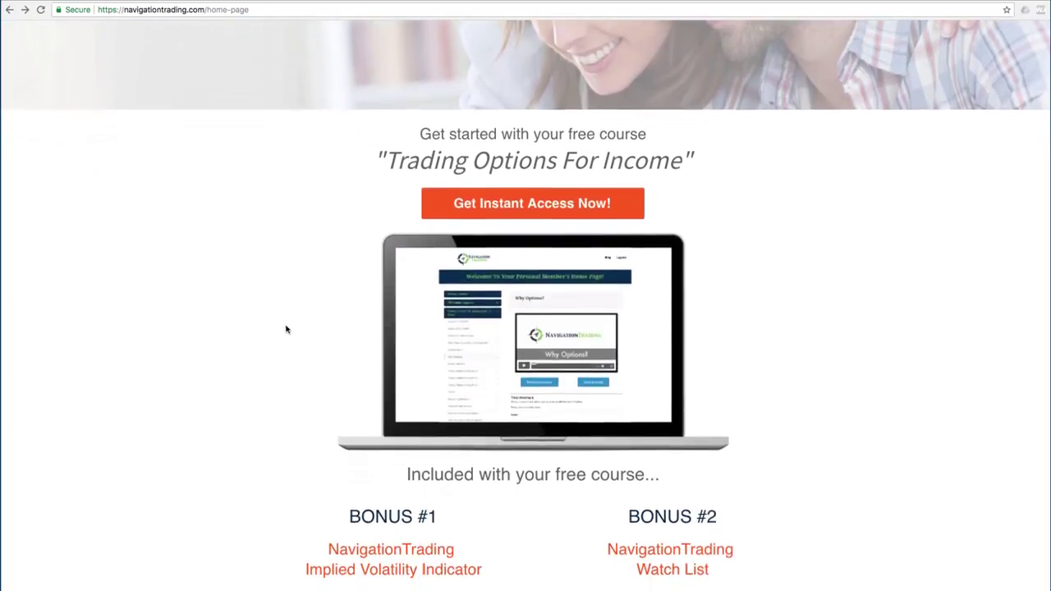
scroll(286, 330, "down", 1)
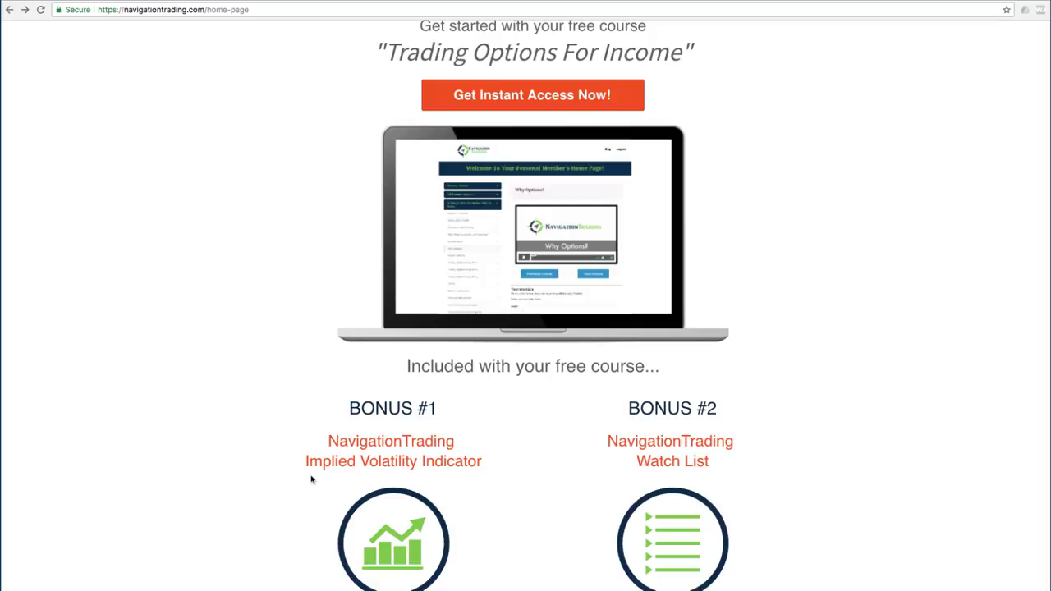
scroll(537, 495, "down", 3)
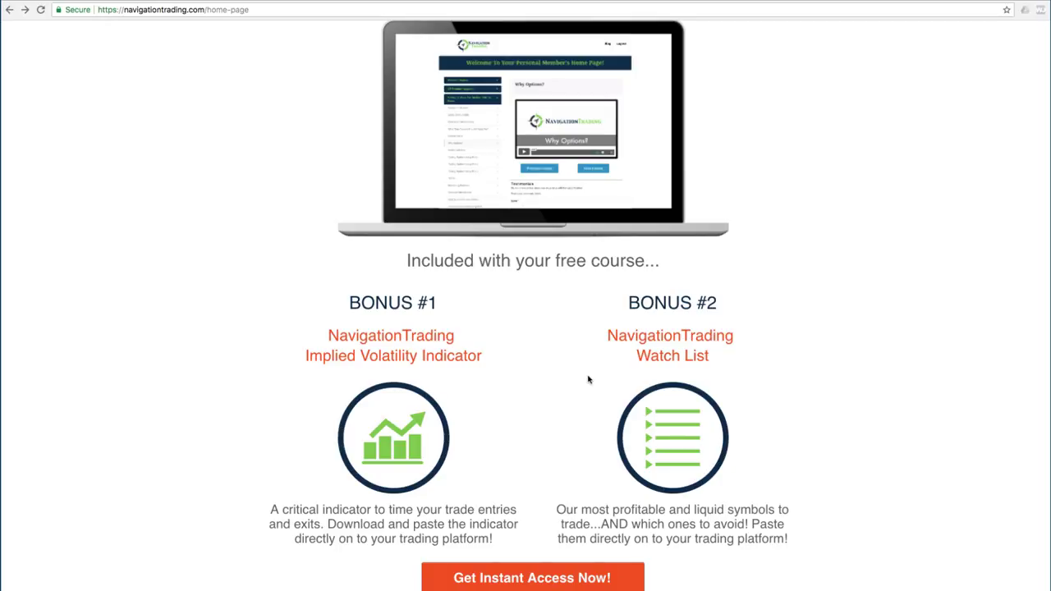
scroll(812, 340, "up", 10)
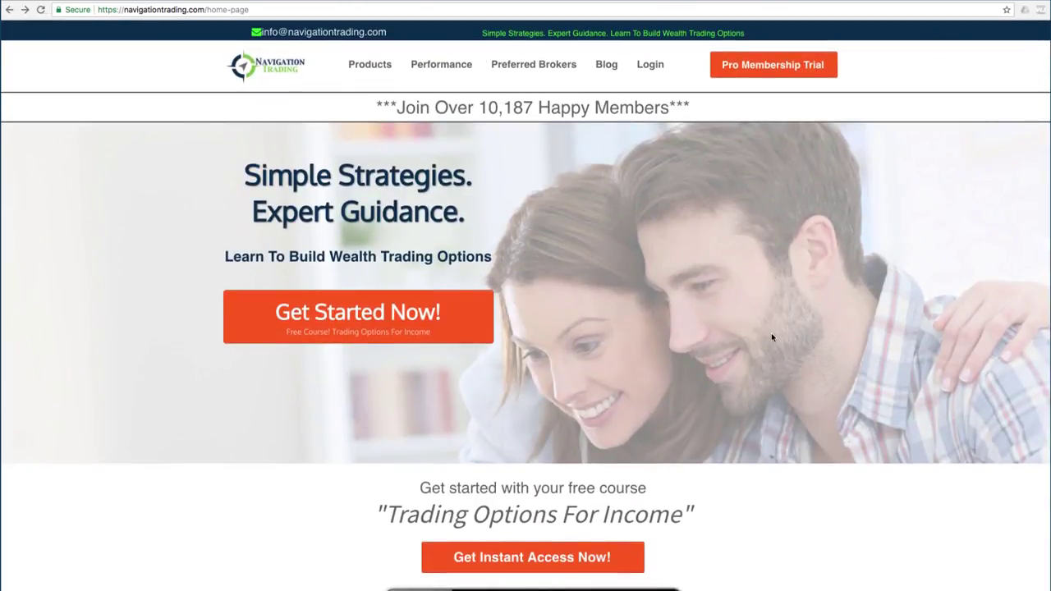